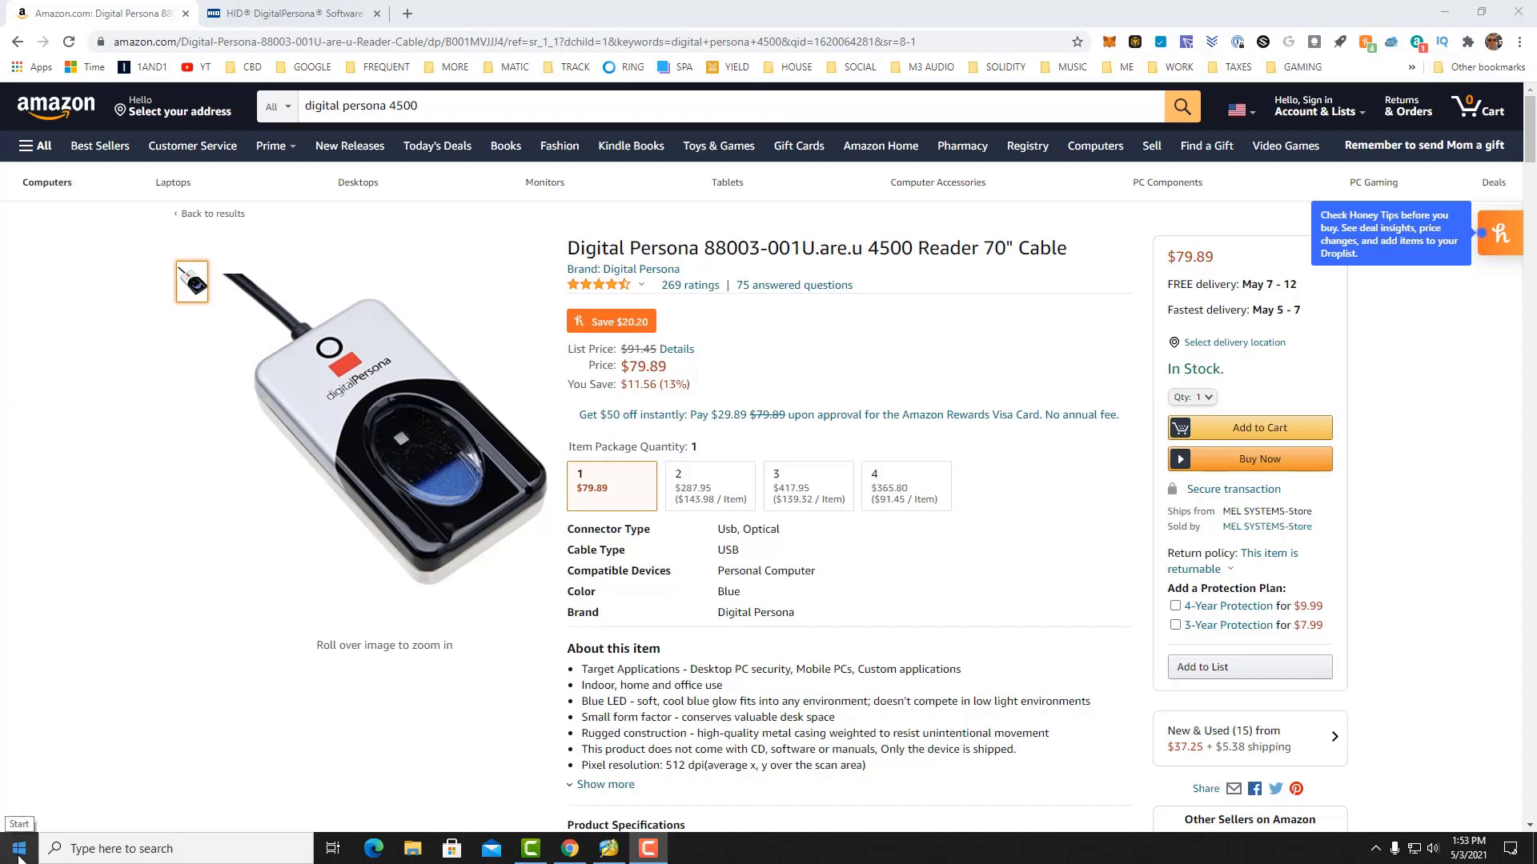
mouse_move(315, 563)
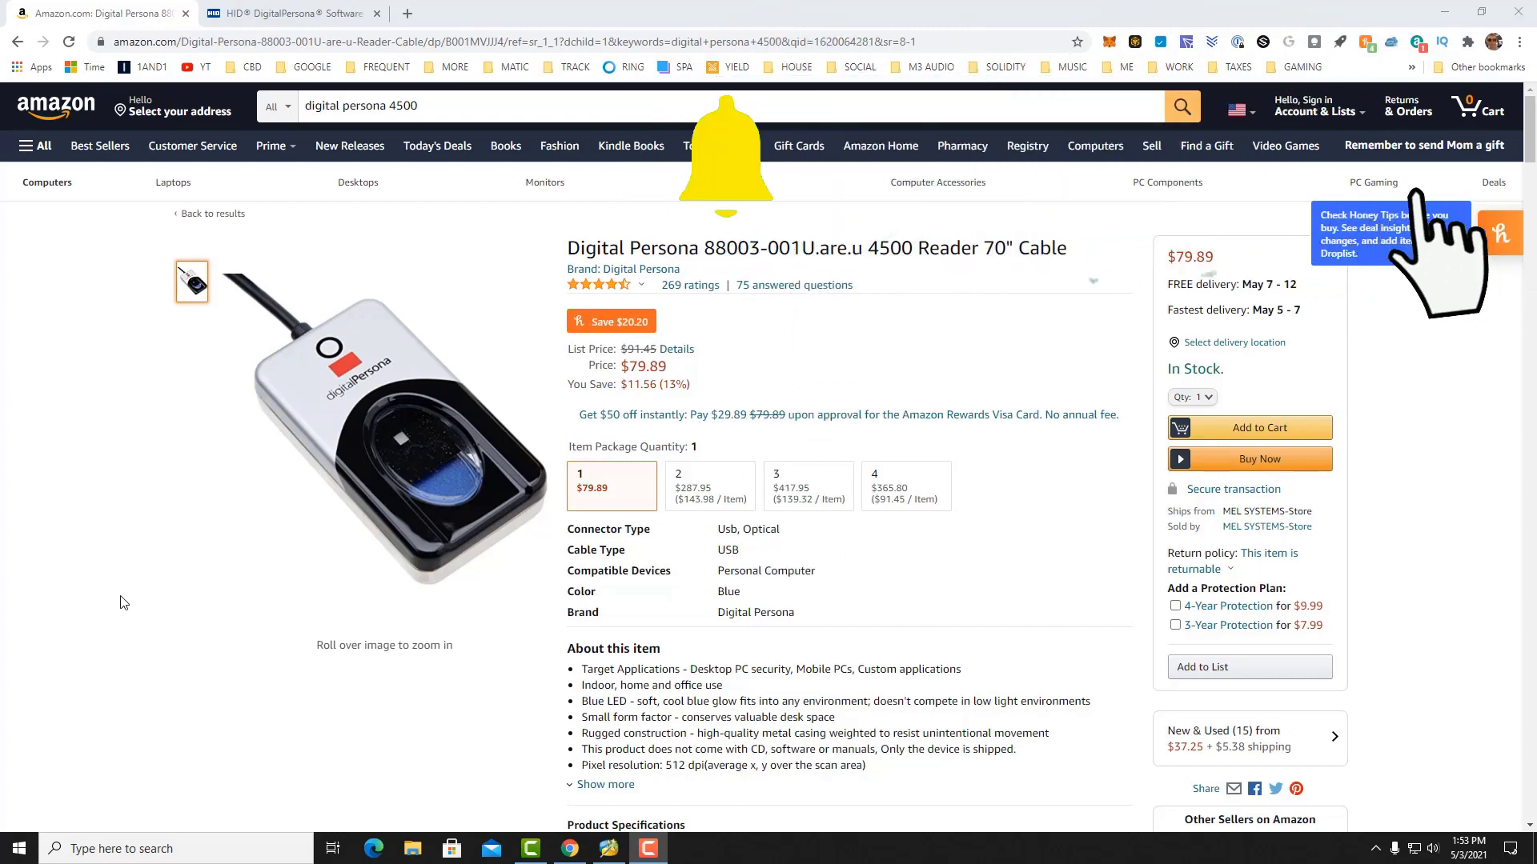
Step: Search the Start menu for 'con', then dismiss it without opening anything
left_click(18, 849)
mouse_move(9, 602)
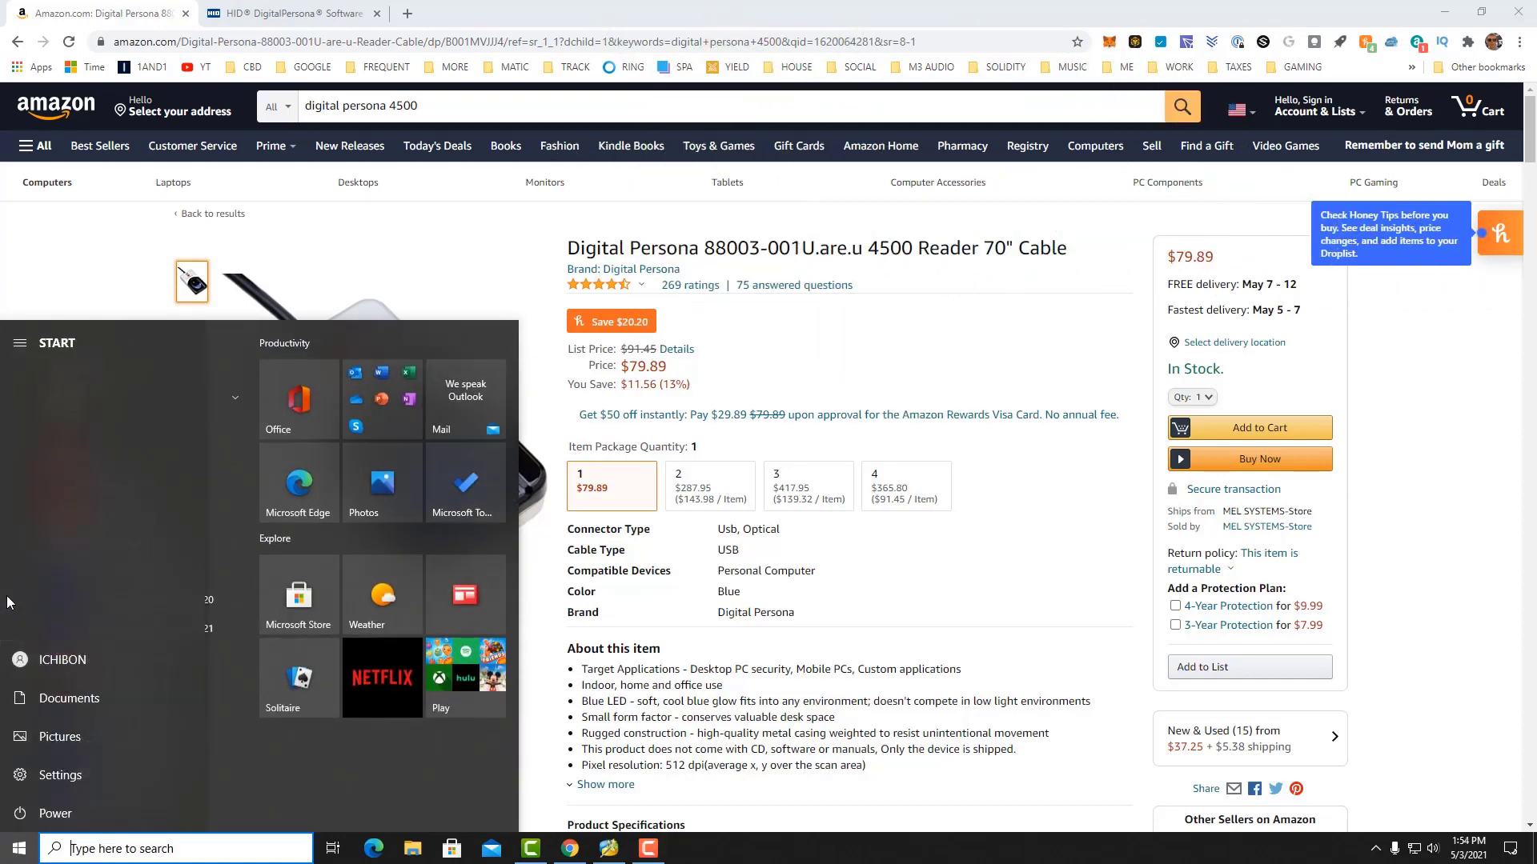
type("con")
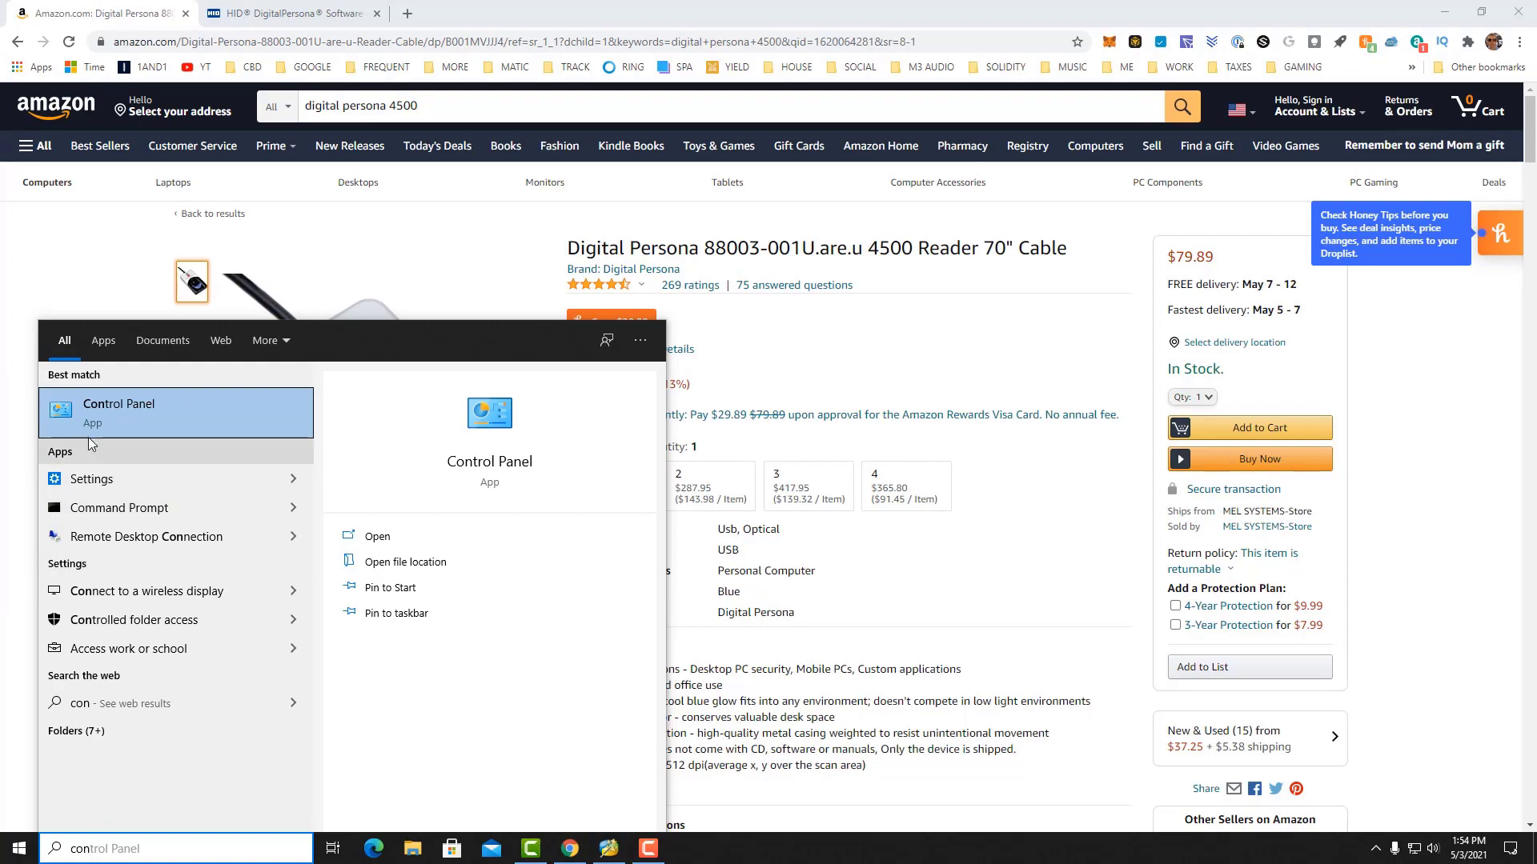
left_click(25, 606)
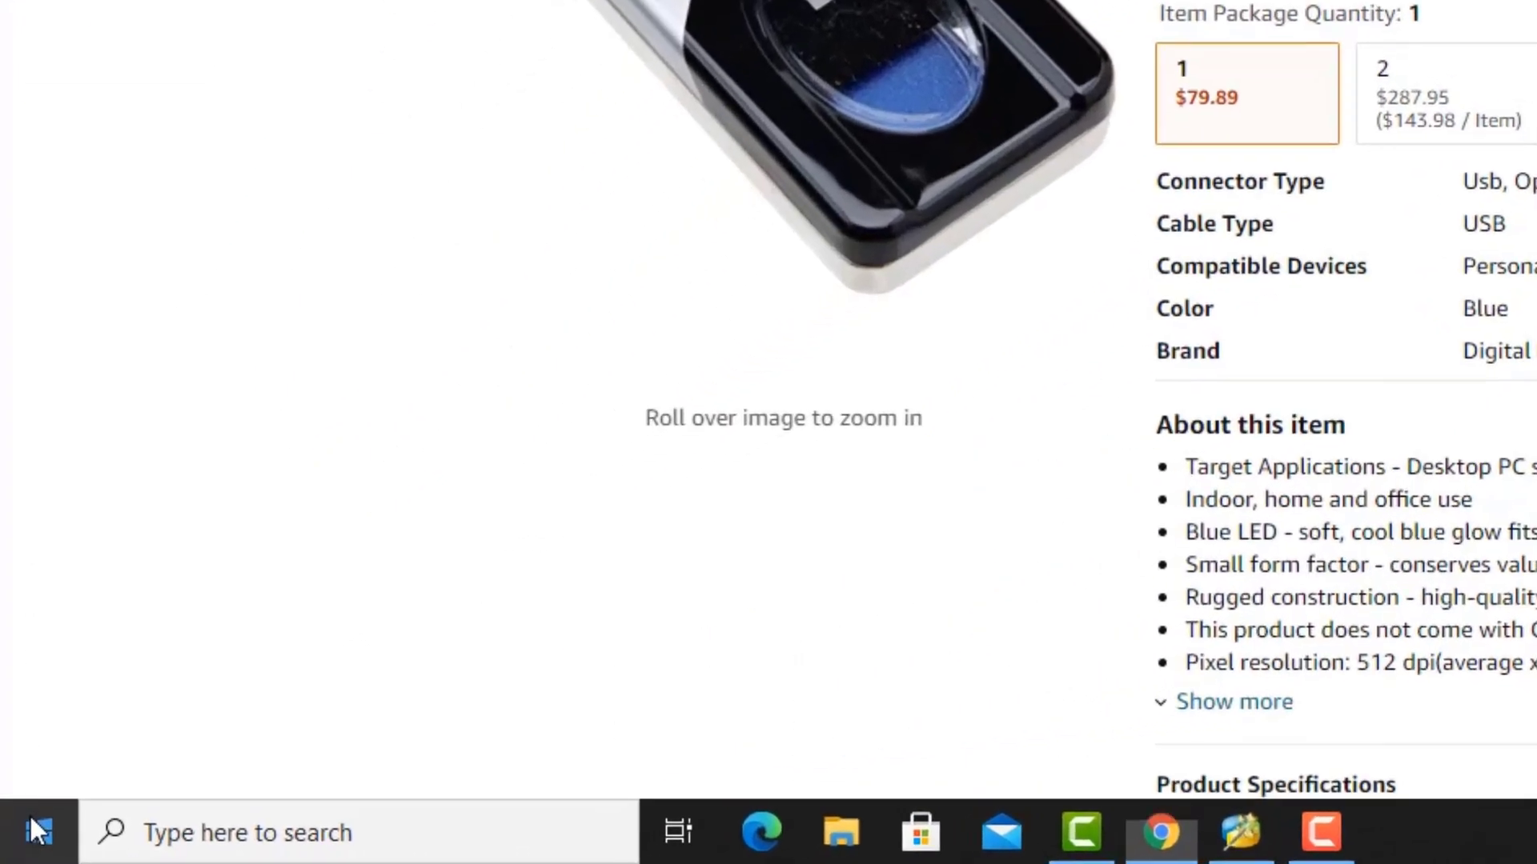
Step: Open Device Manager, expand Biometric devices to find the U.are.U 4500 reader, then minimise it
right_click(18, 848)
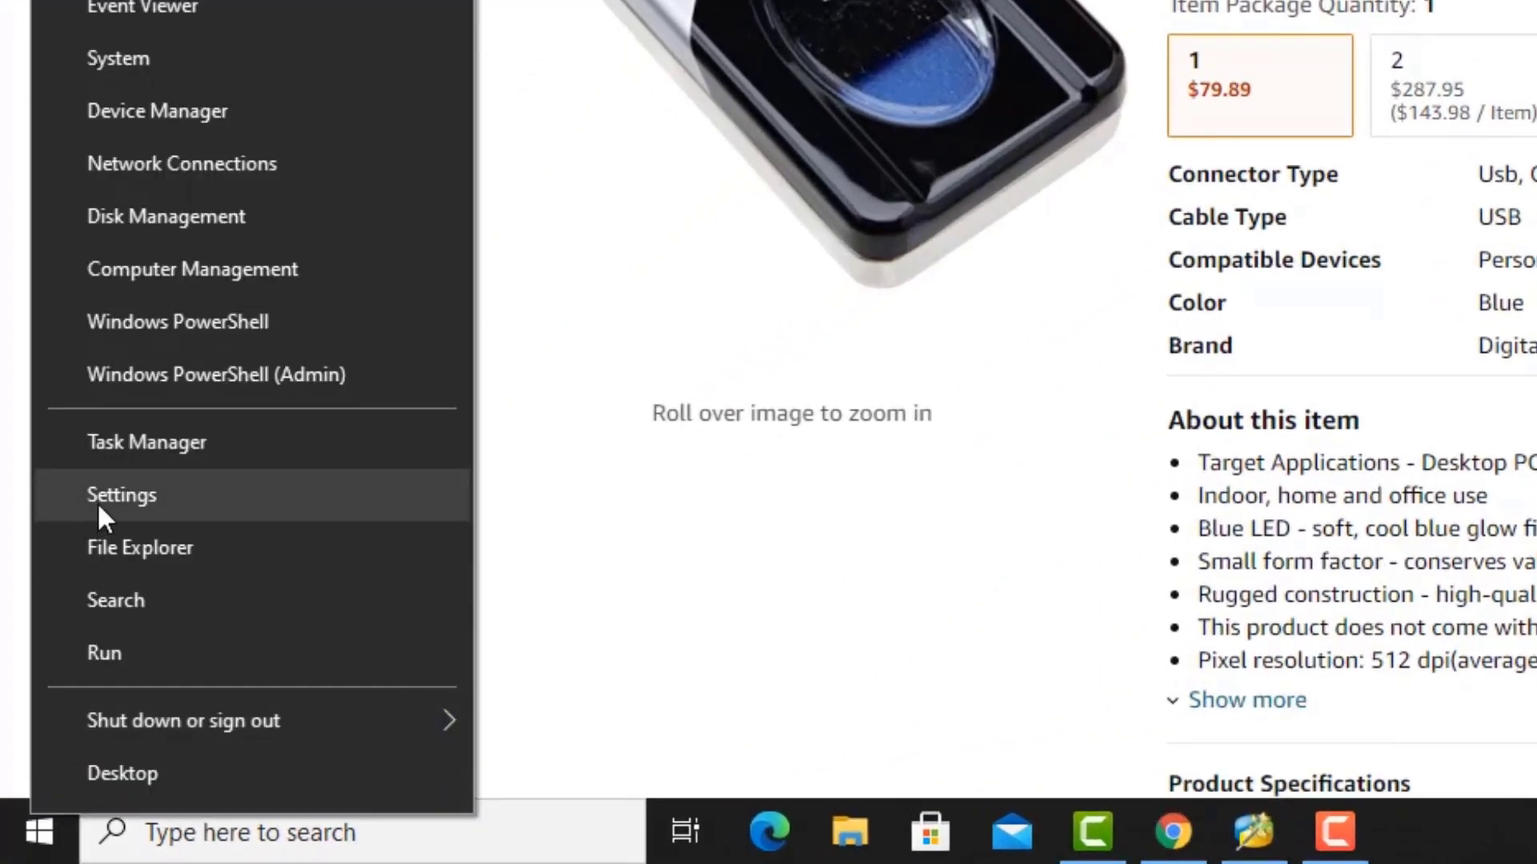
left_click(185, 104)
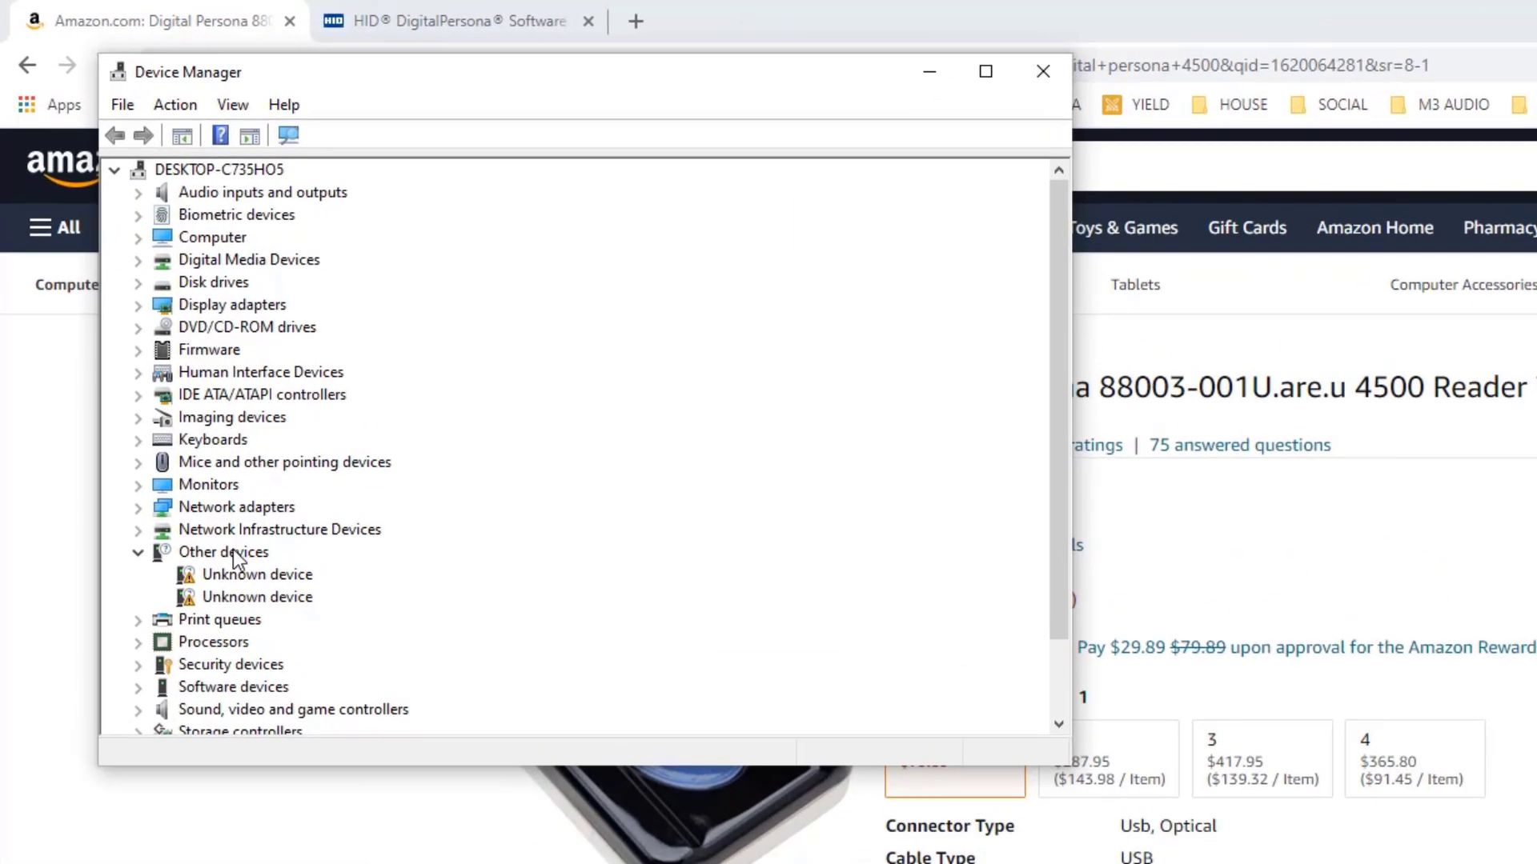
left_click(236, 560)
scroll(238, 576, "down", 2)
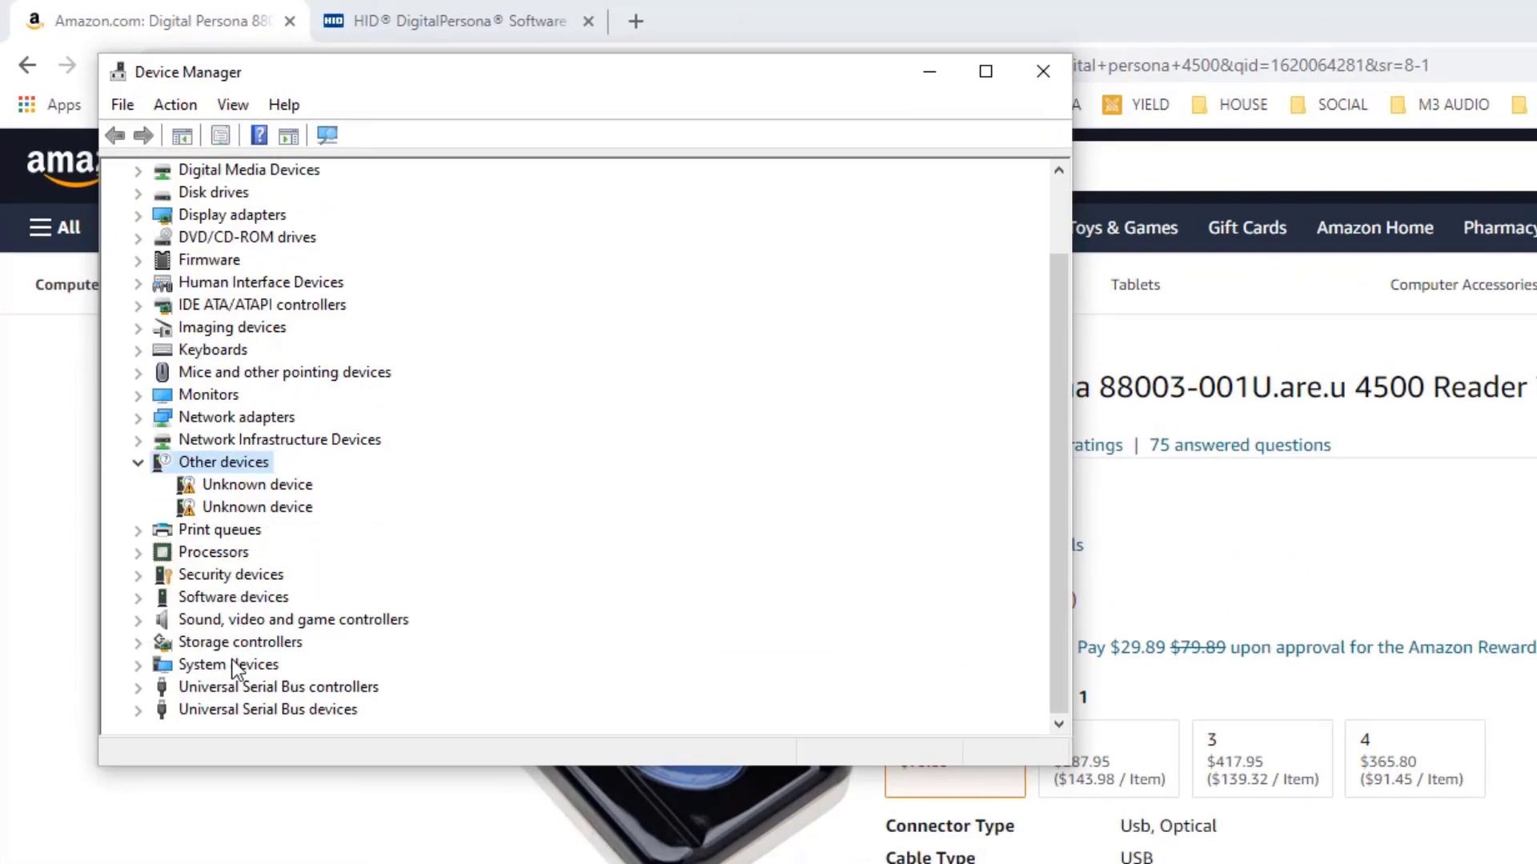
scroll(296, 473, "up", 2)
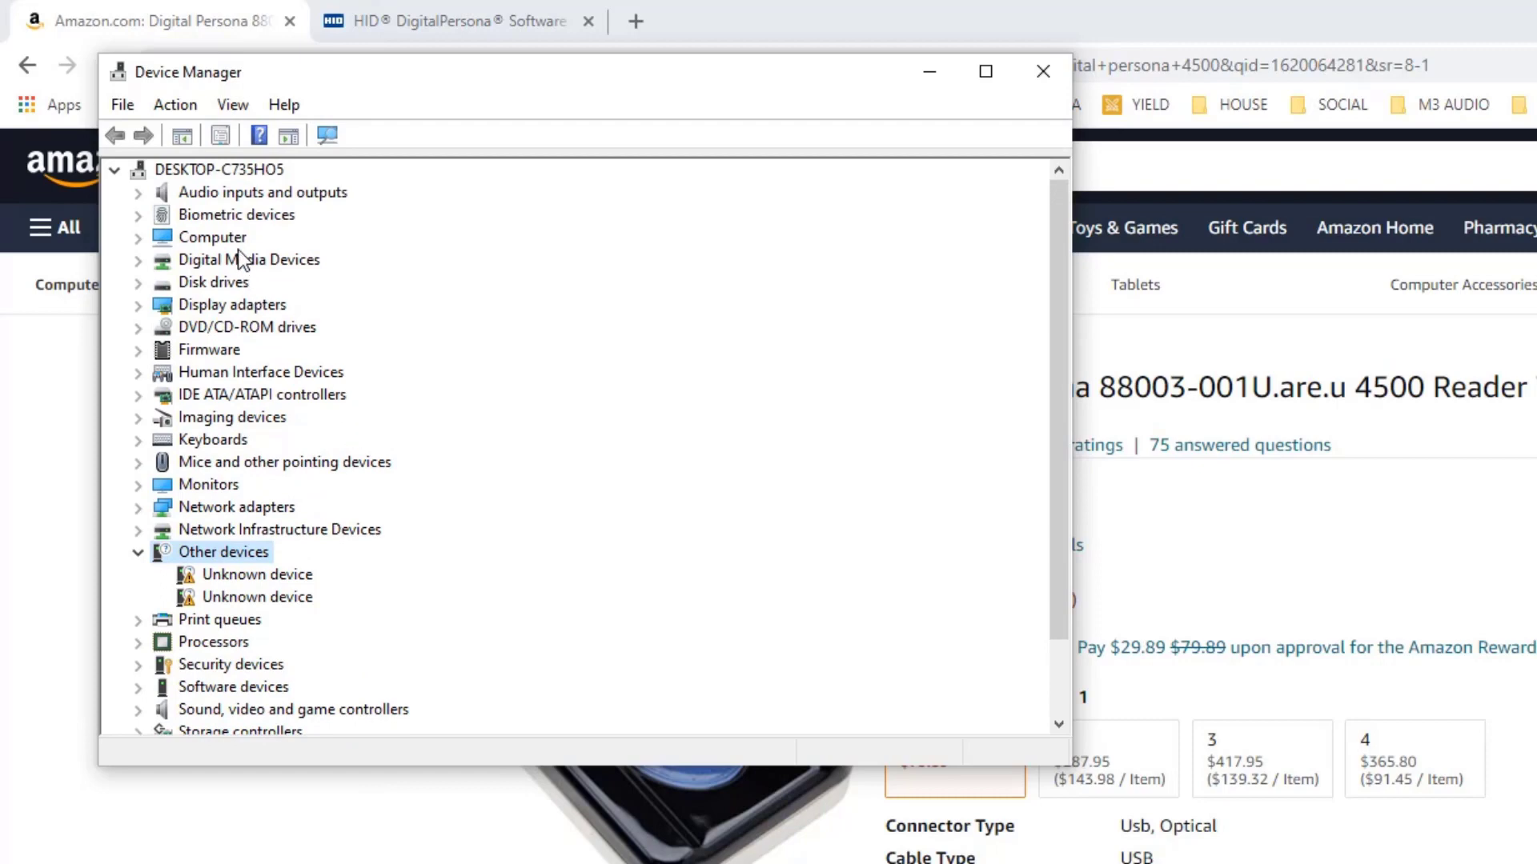
double_click(230, 216)
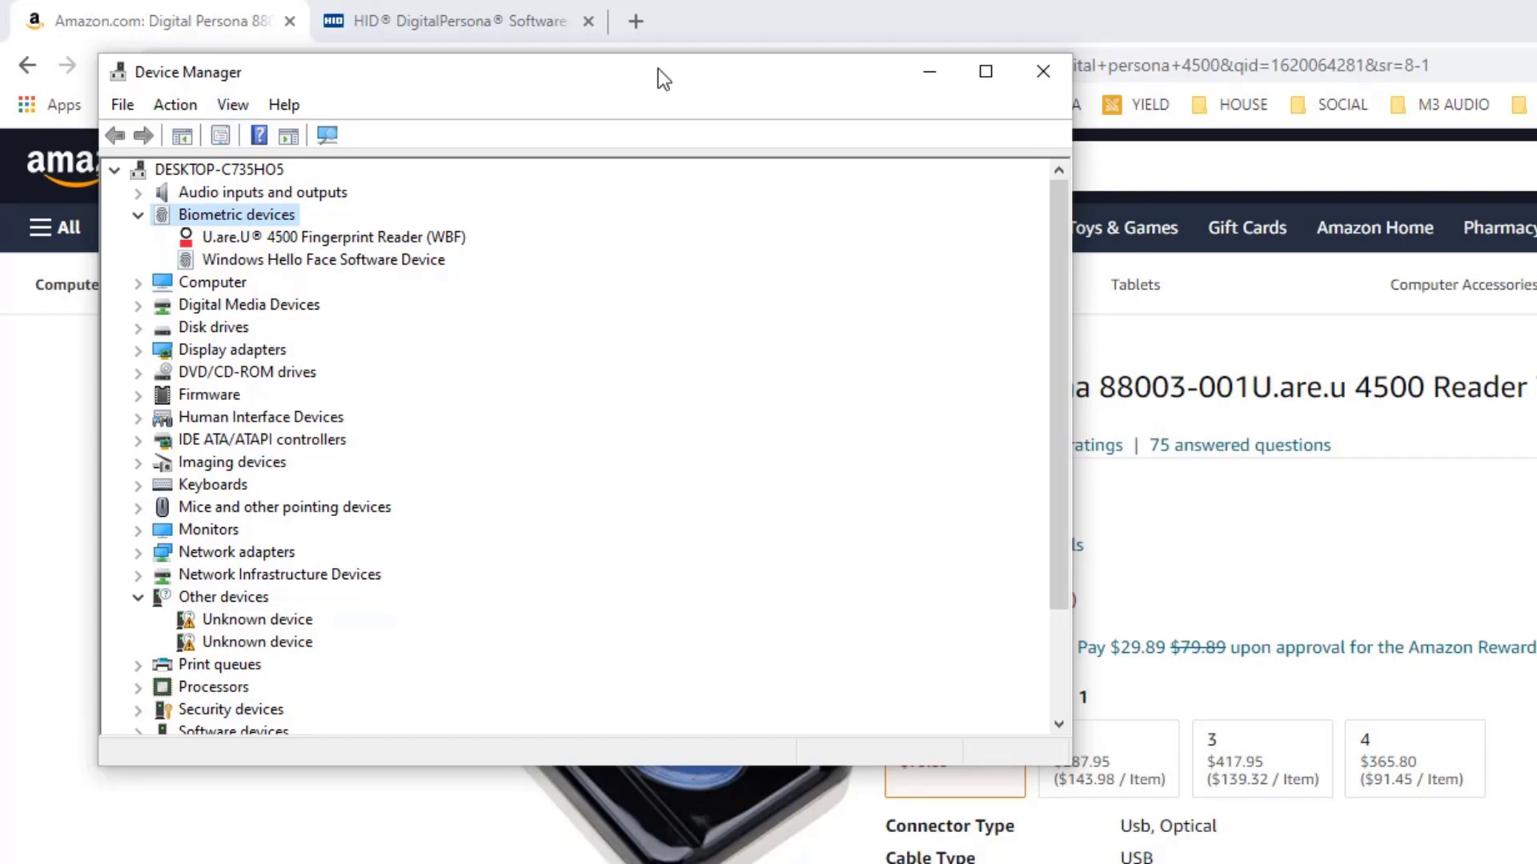
left_click(928, 71)
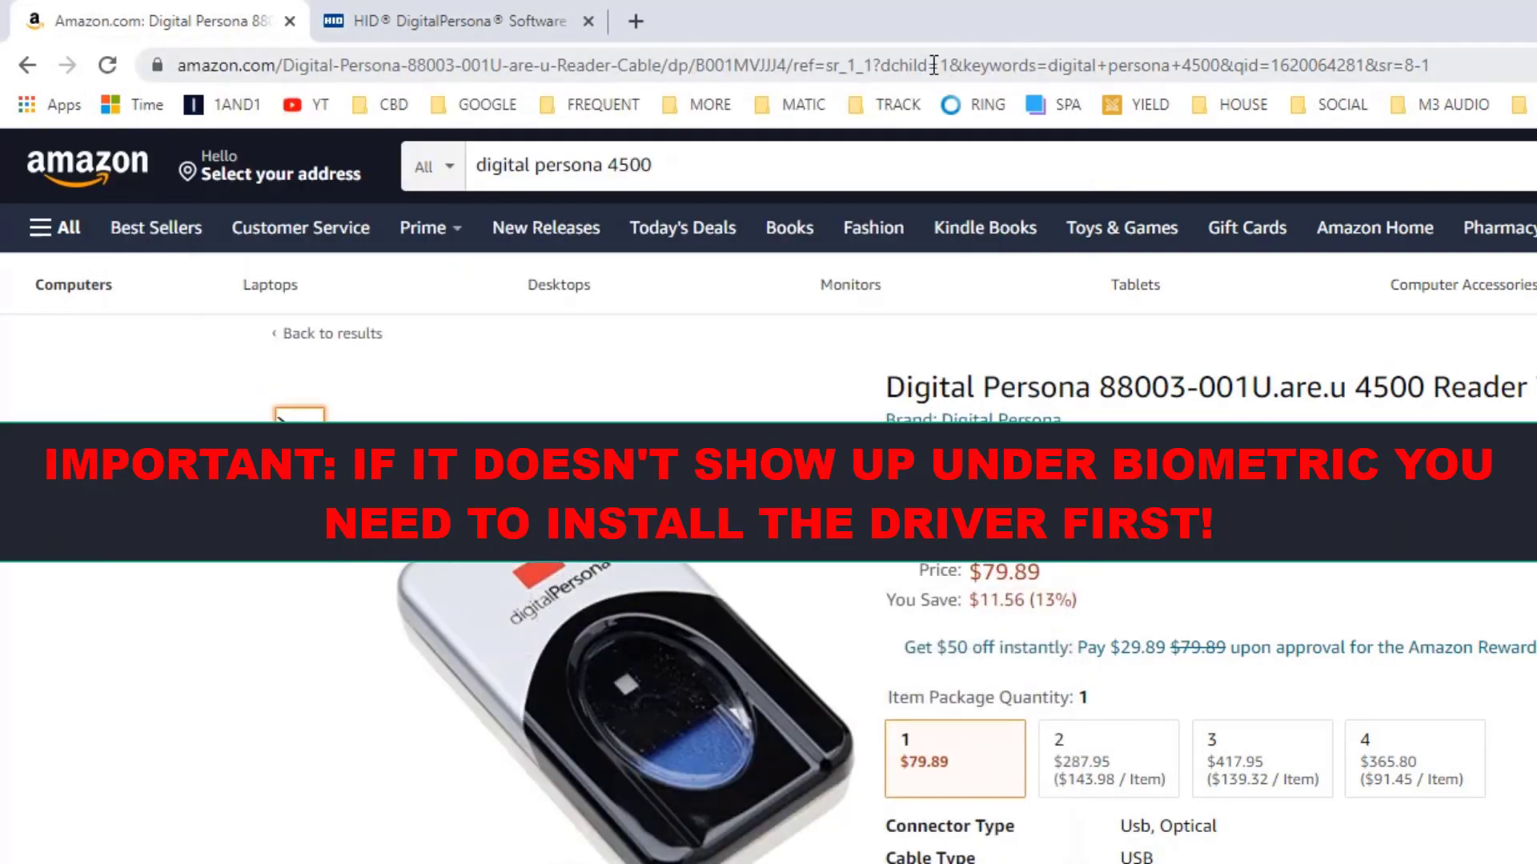
Step: Switch to the HID DigitalPersona Software tab and go to the HID Global home page
left_click(412, 33)
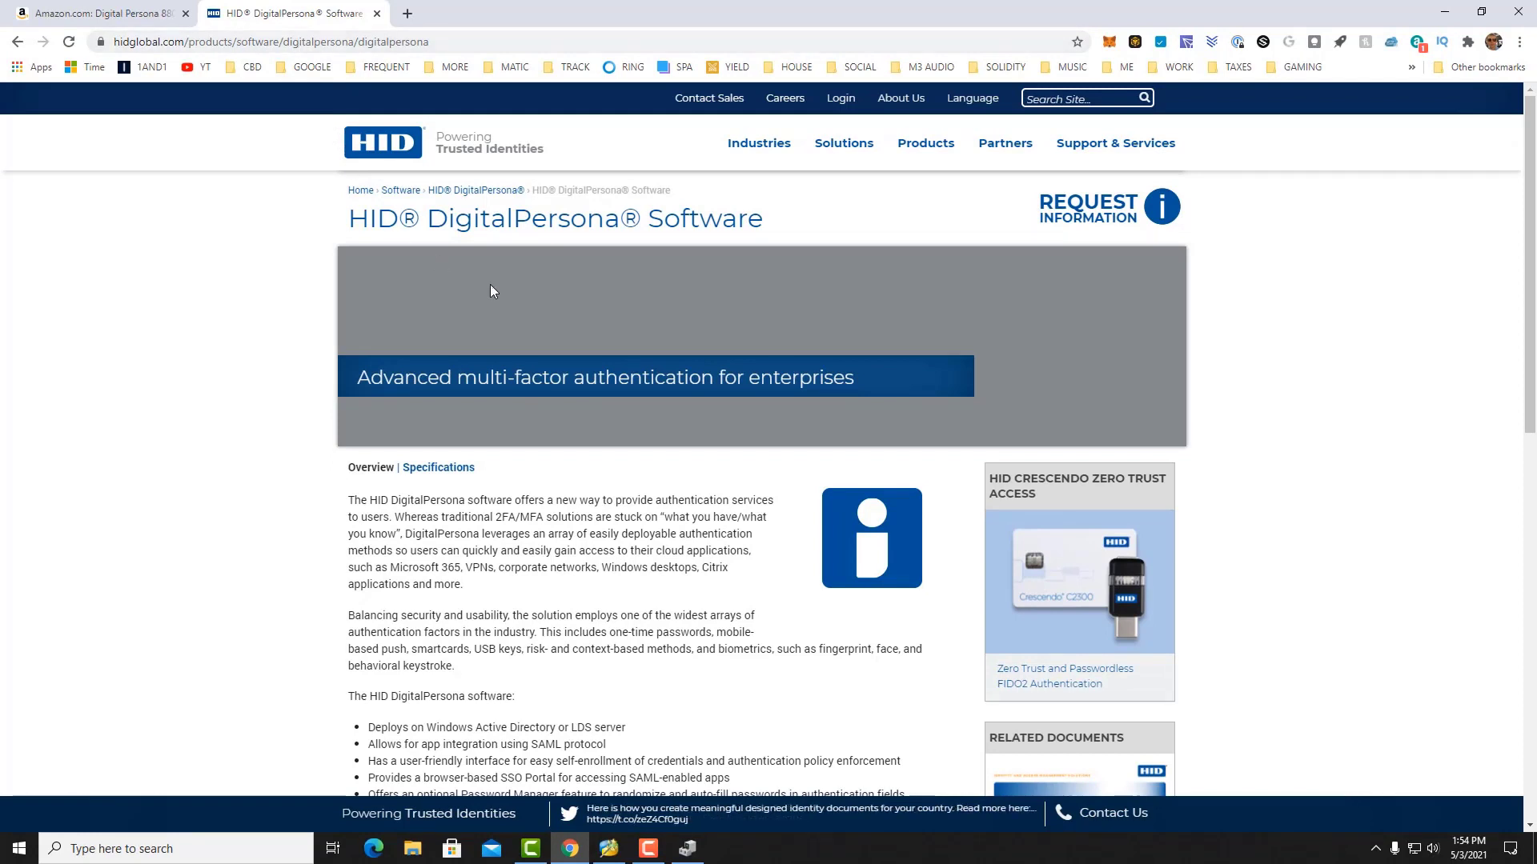
left_click(186, 42)
left_click(188, 178)
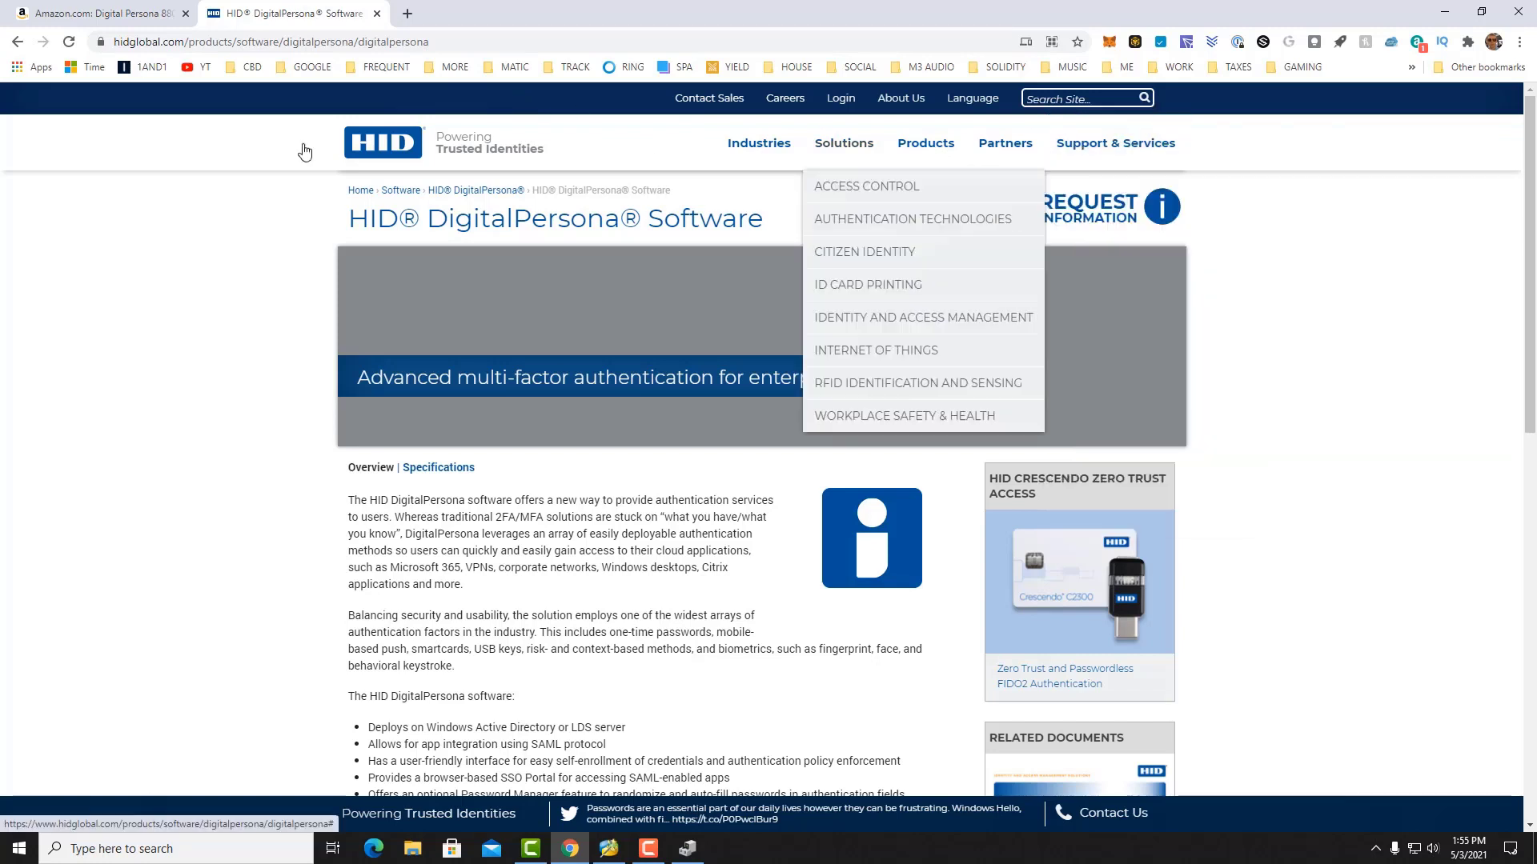
left_click(401, 160)
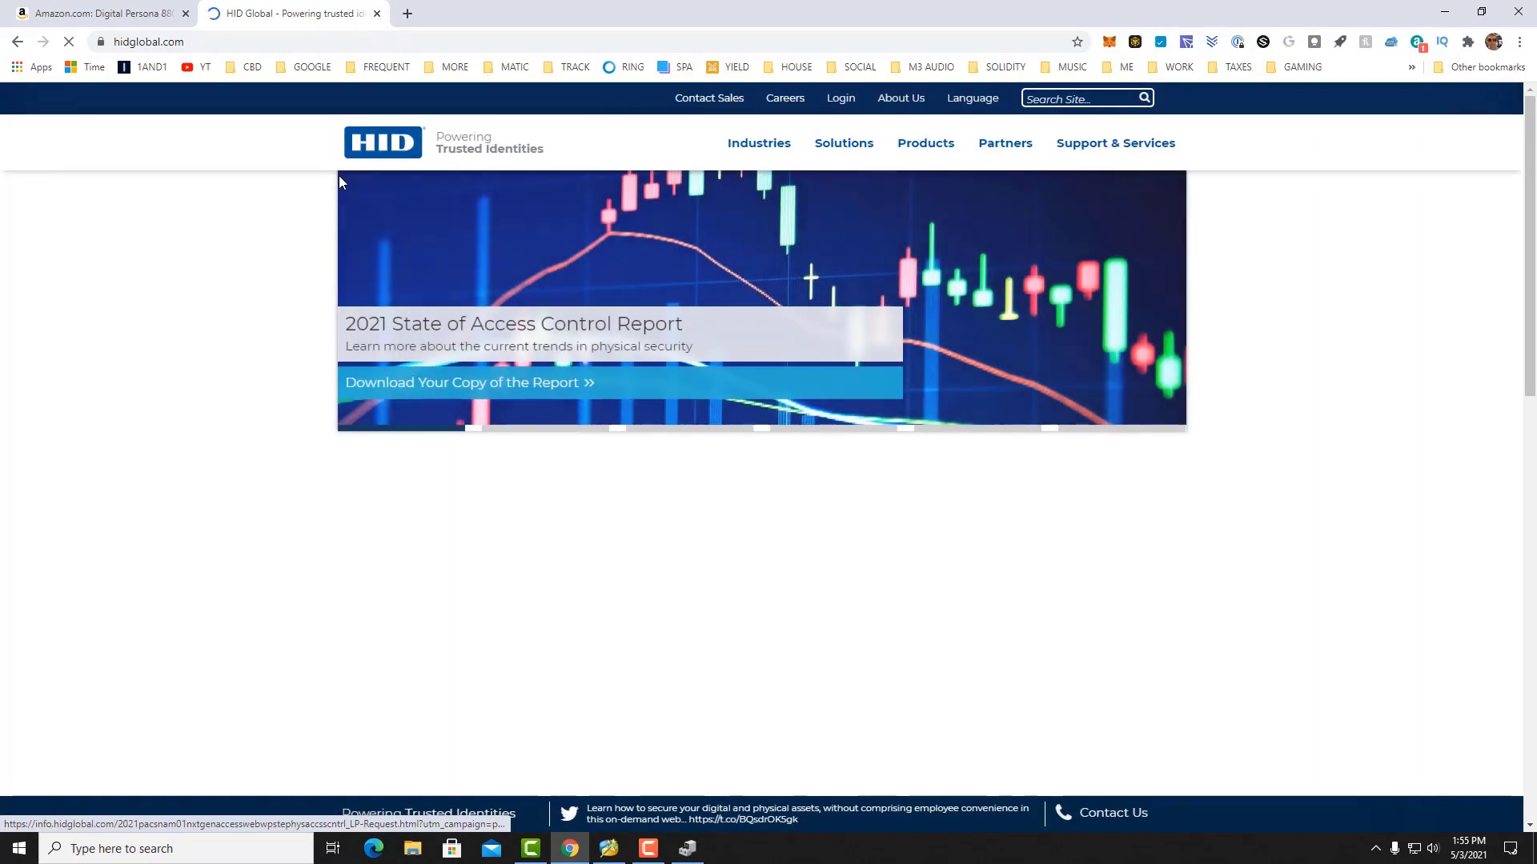
mouse_move(1091, 144)
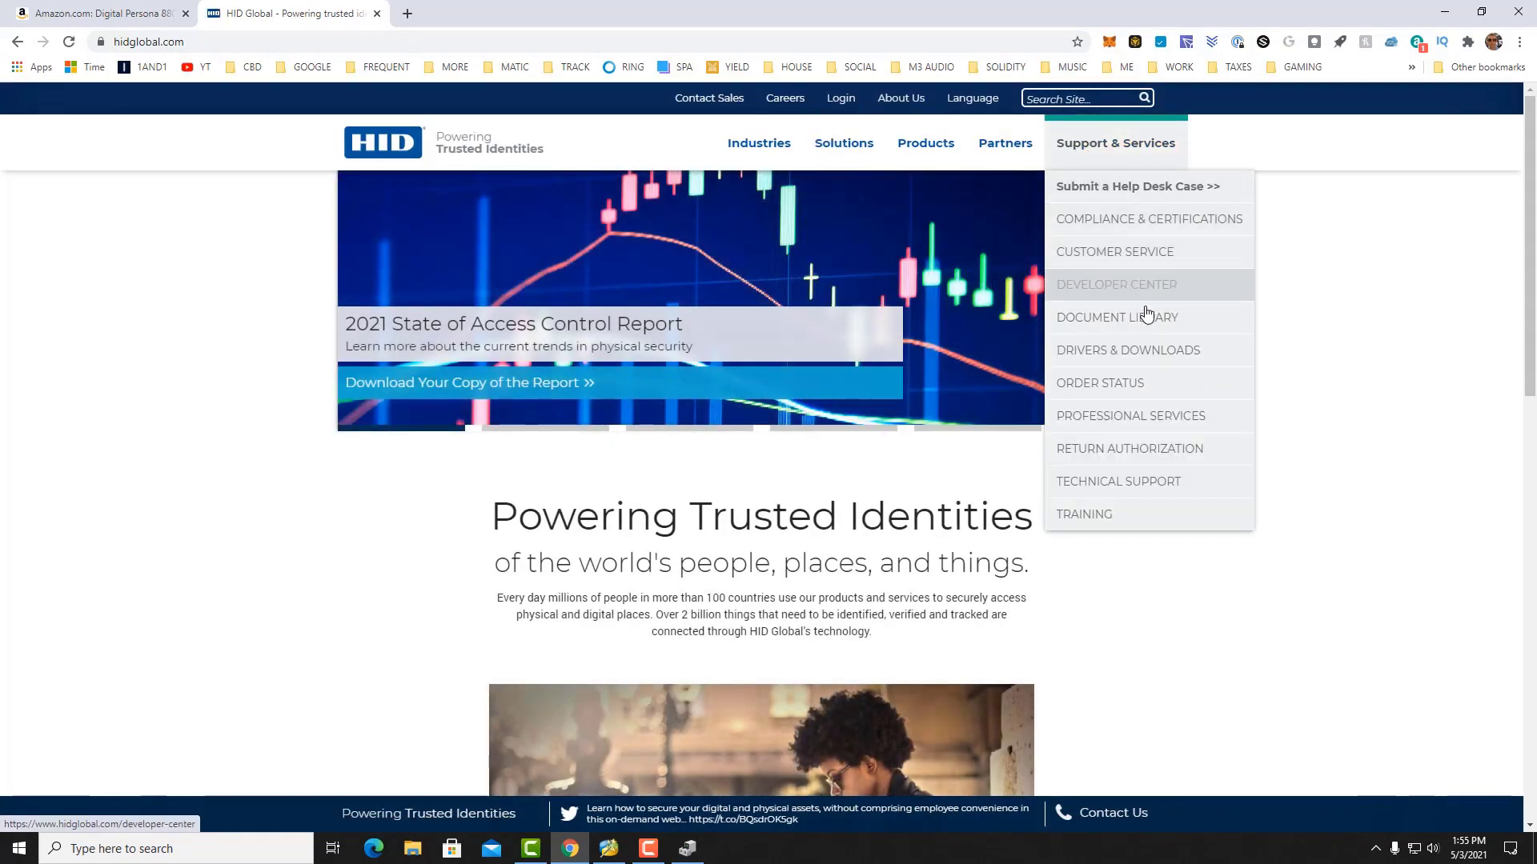
Step: On Drivers & Downloads, filter by '4500' and download 4500_wbf_driver_5.0.0.5_rs3.zip
left_click(1210, 354)
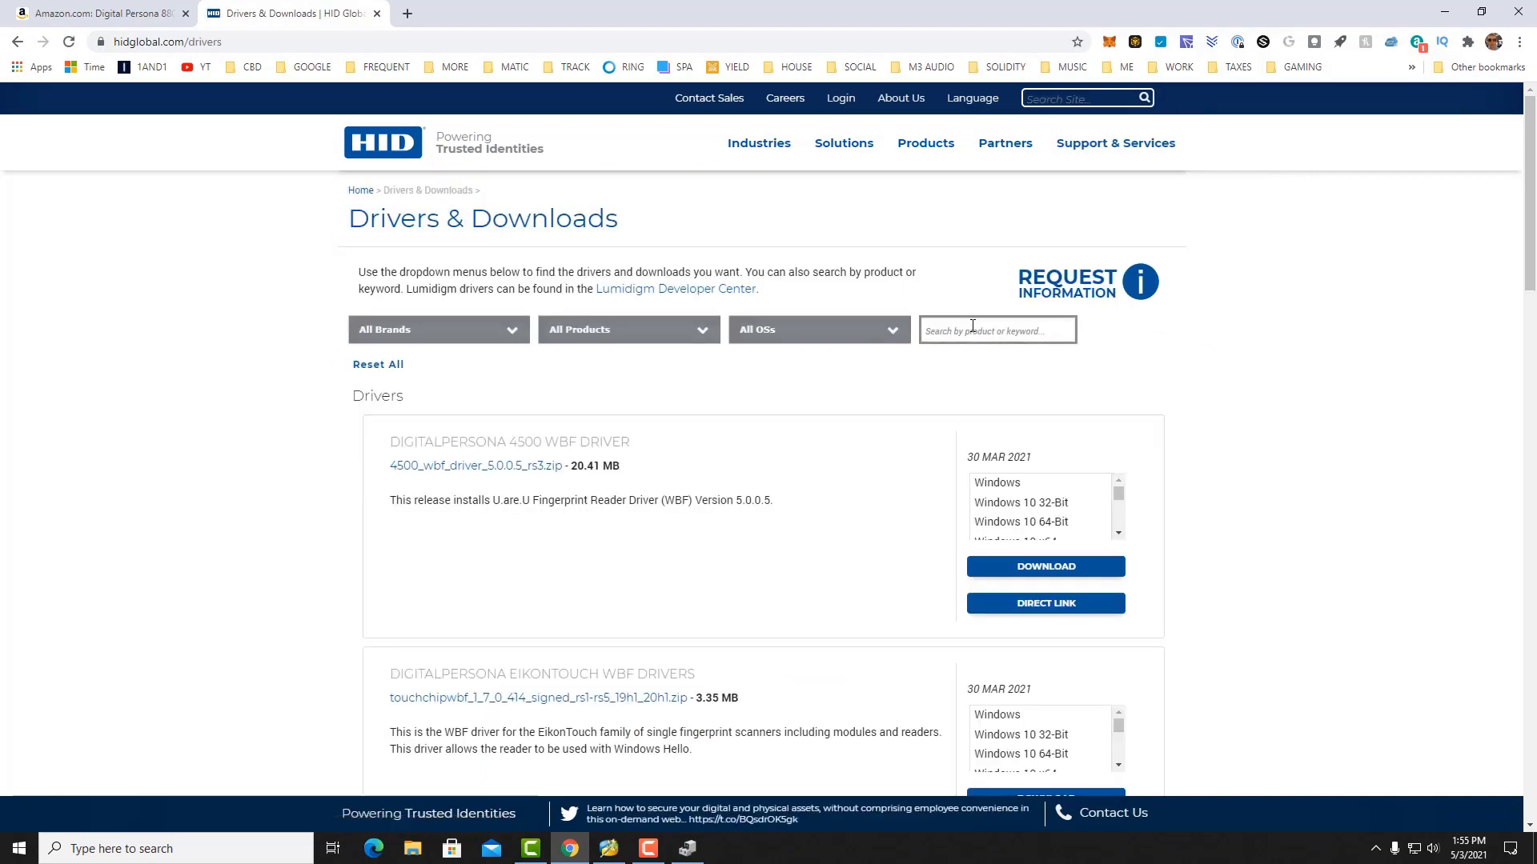
left_click(973, 324)
type("4500")
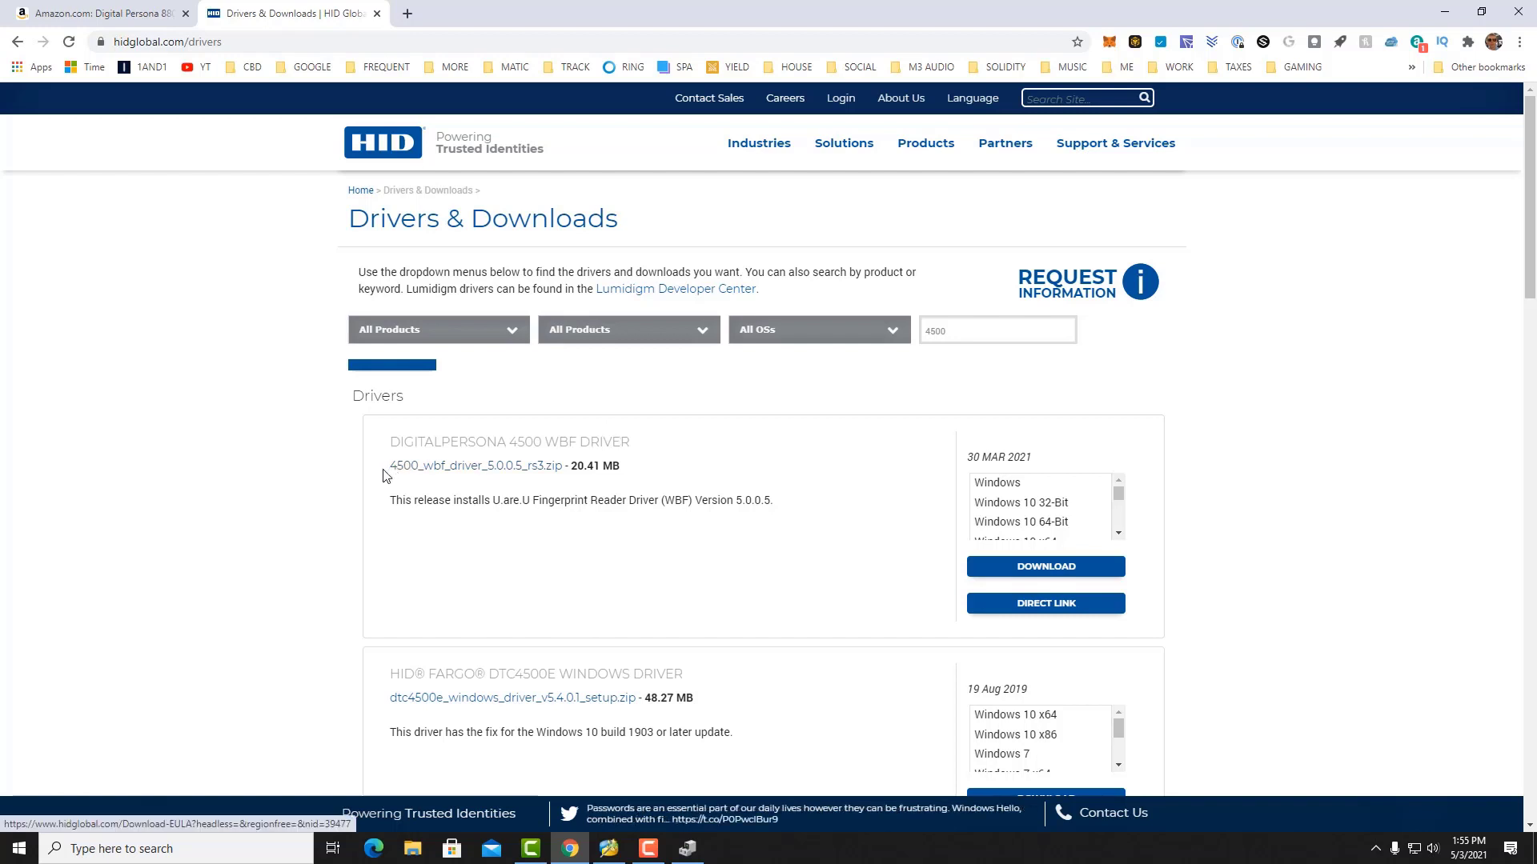
left_click(411, 468)
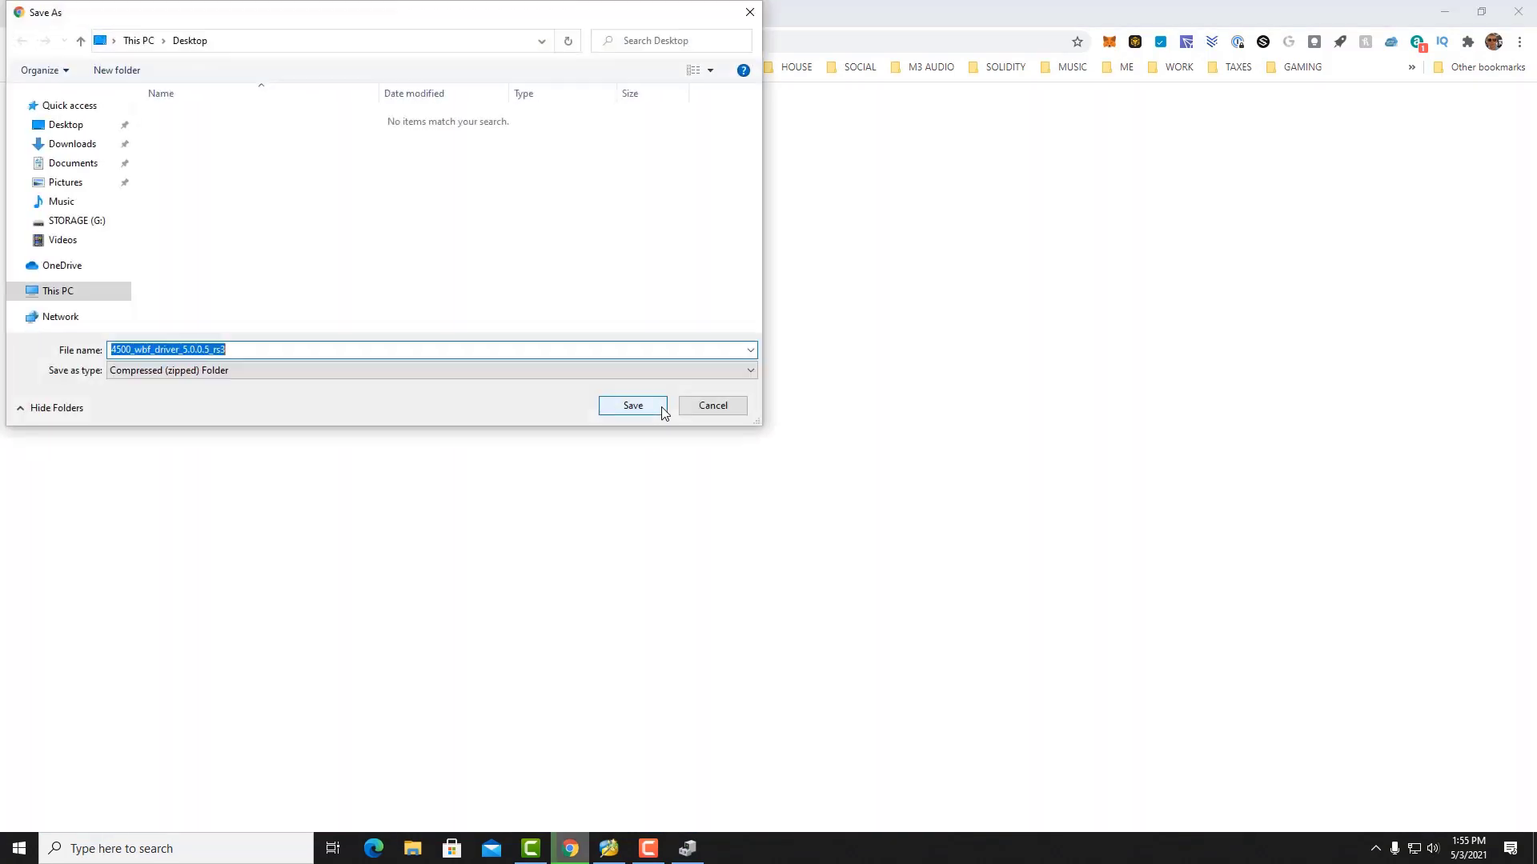
Step: Save the 4500_wbf_driver_5.0.0.5_rs3 zip to disk and minimise Chrome
left_click(655, 408)
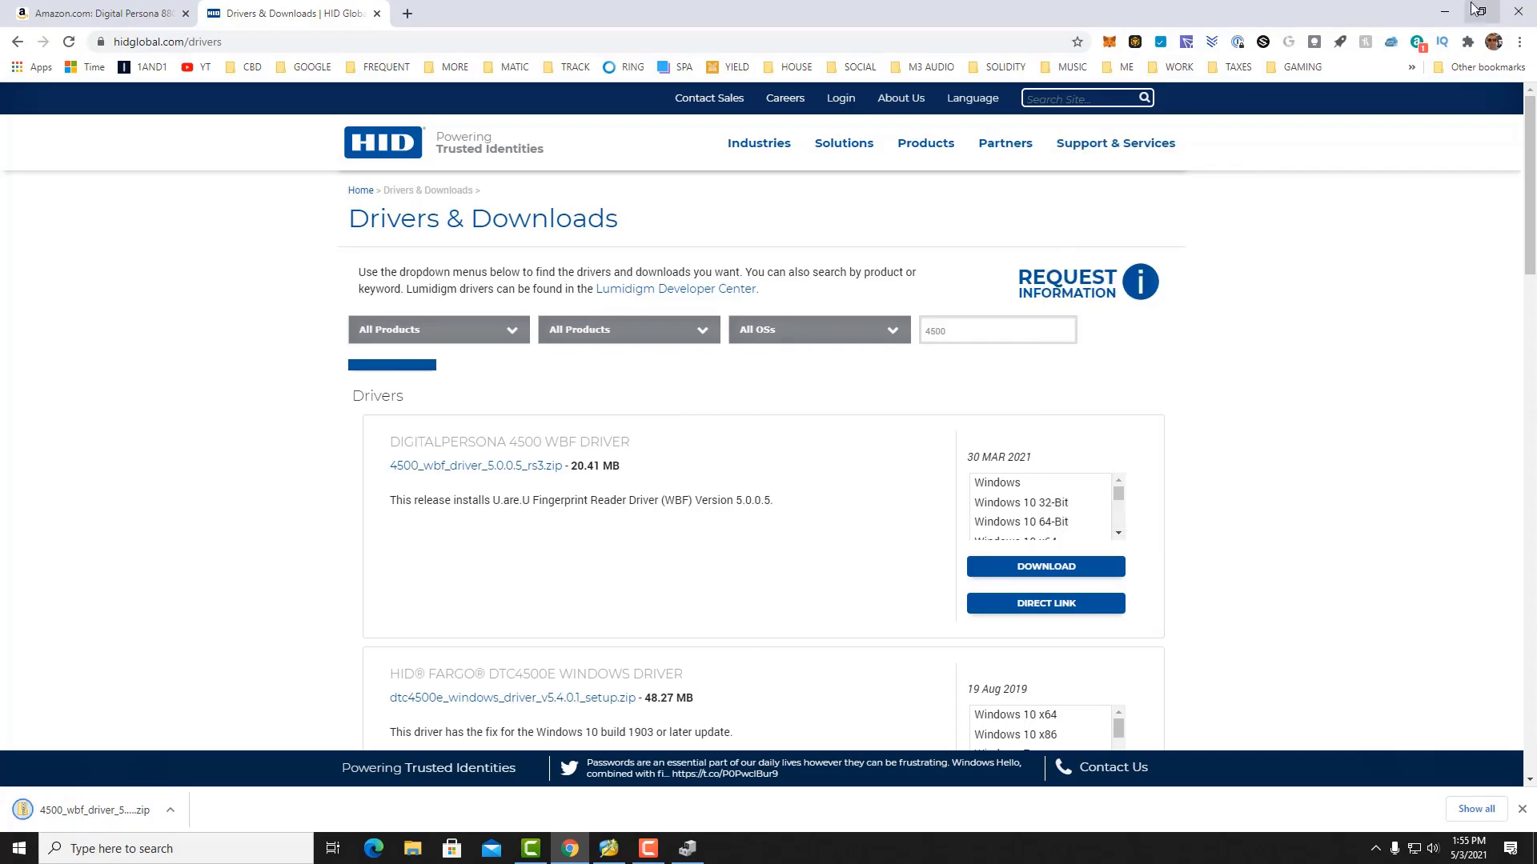
left_click(1445, 11)
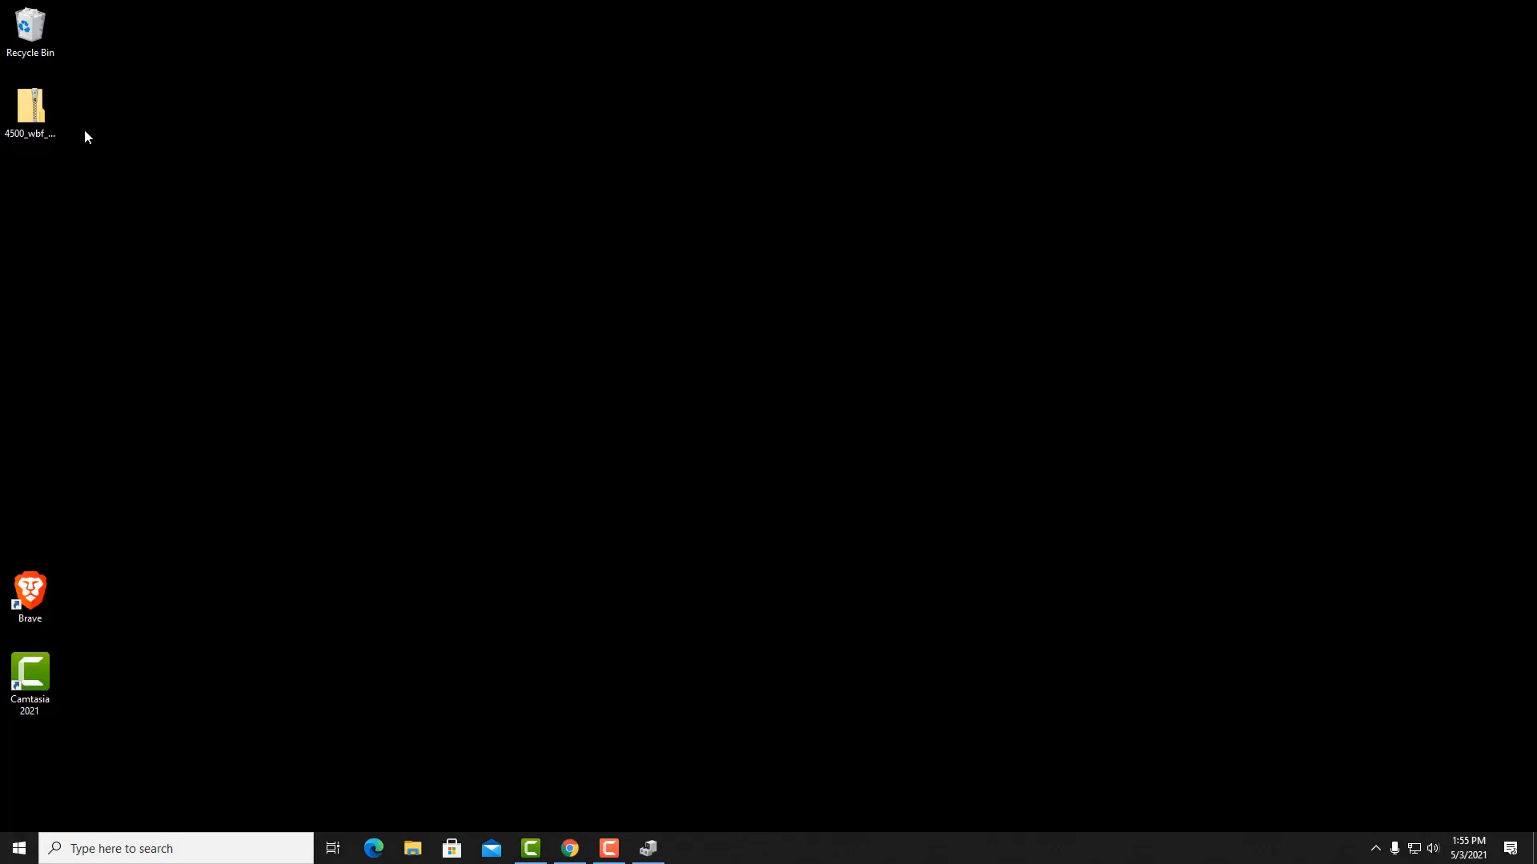
left_click_drag(40, 117, 448, 376)
right_click(521, 386)
mouse_move(547, 554)
left_click(716, 554)
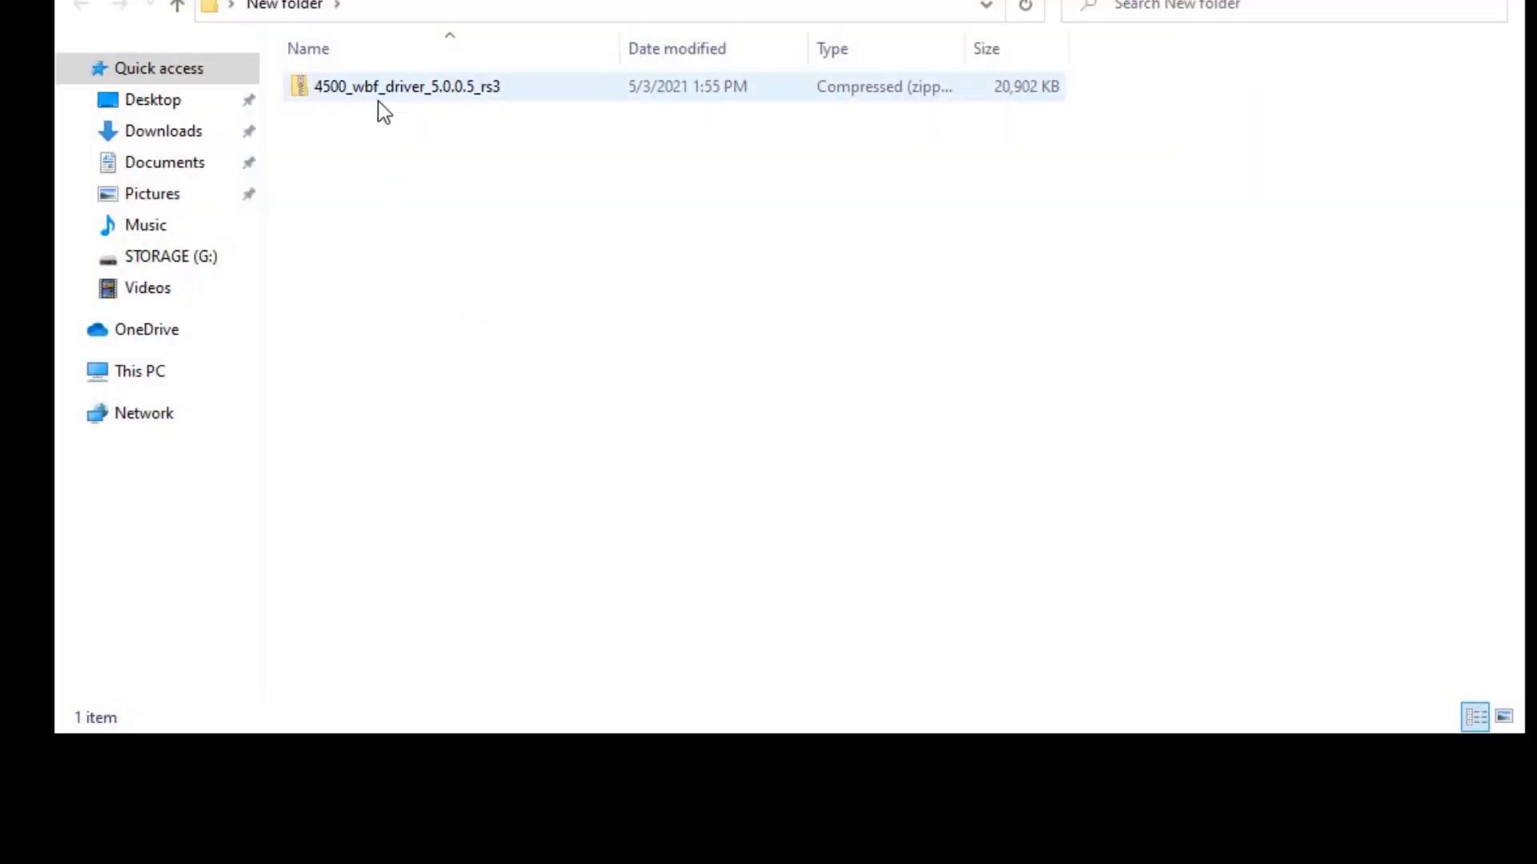
Step: Extract All the driver zip, open its setup folder, minimise Explorer, and move New folder beside Brave
right_click(377, 100)
left_click(437, 218)
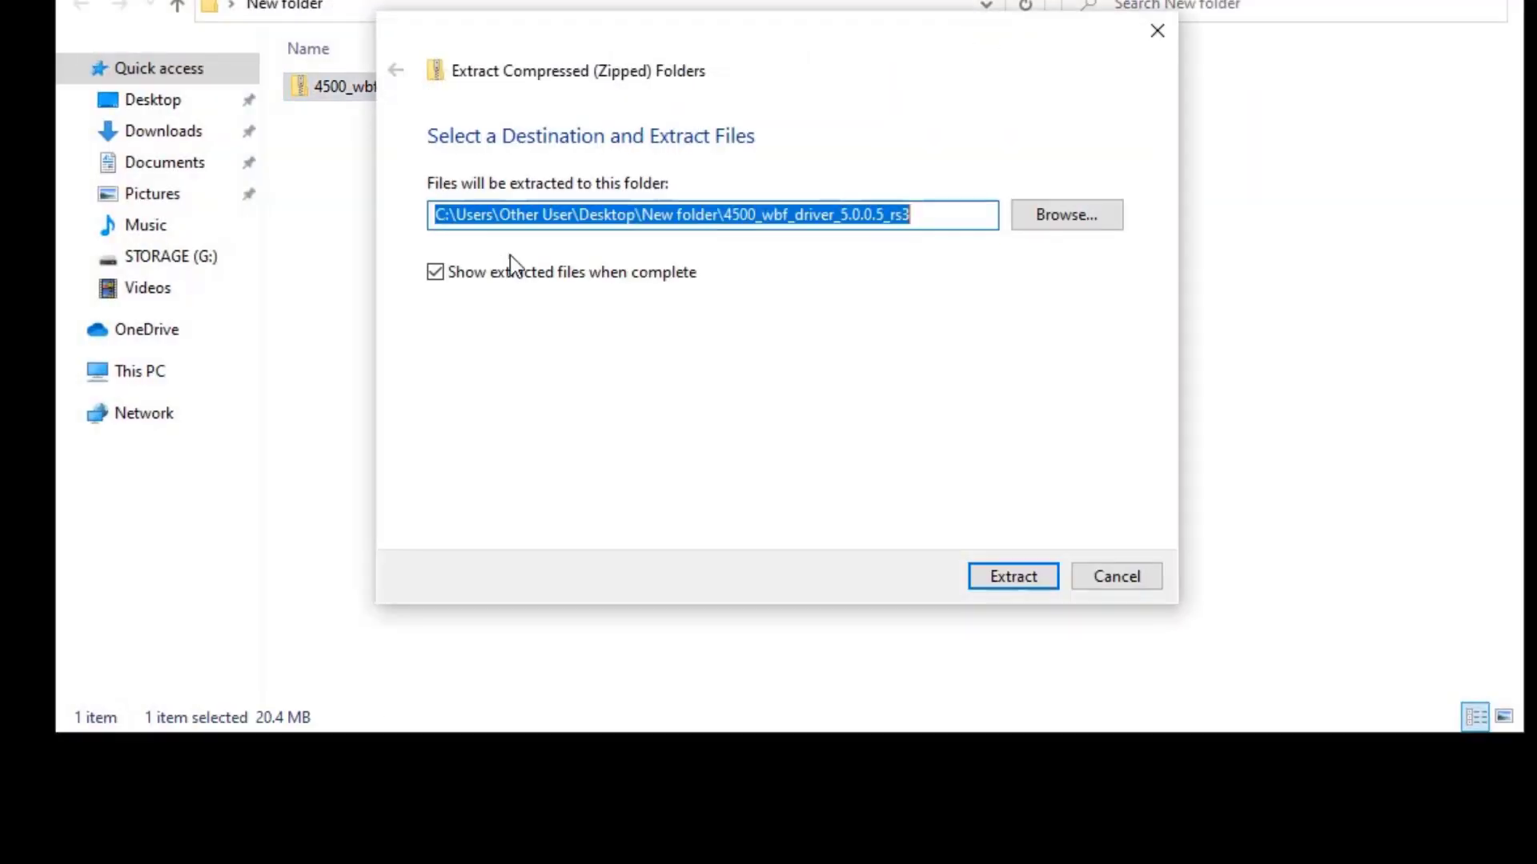
left_click(975, 582)
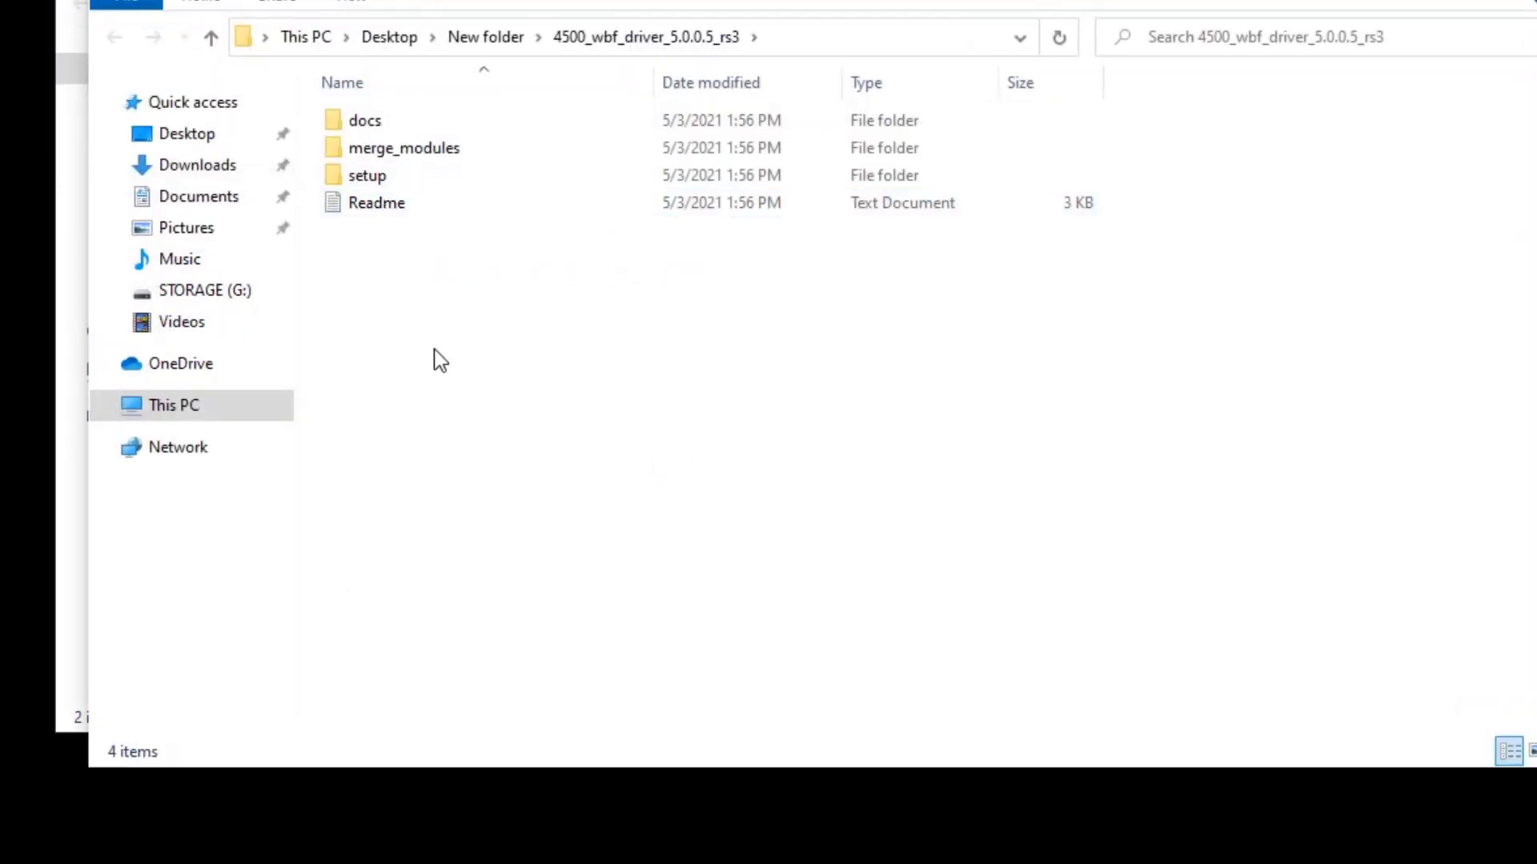
double_click(378, 180)
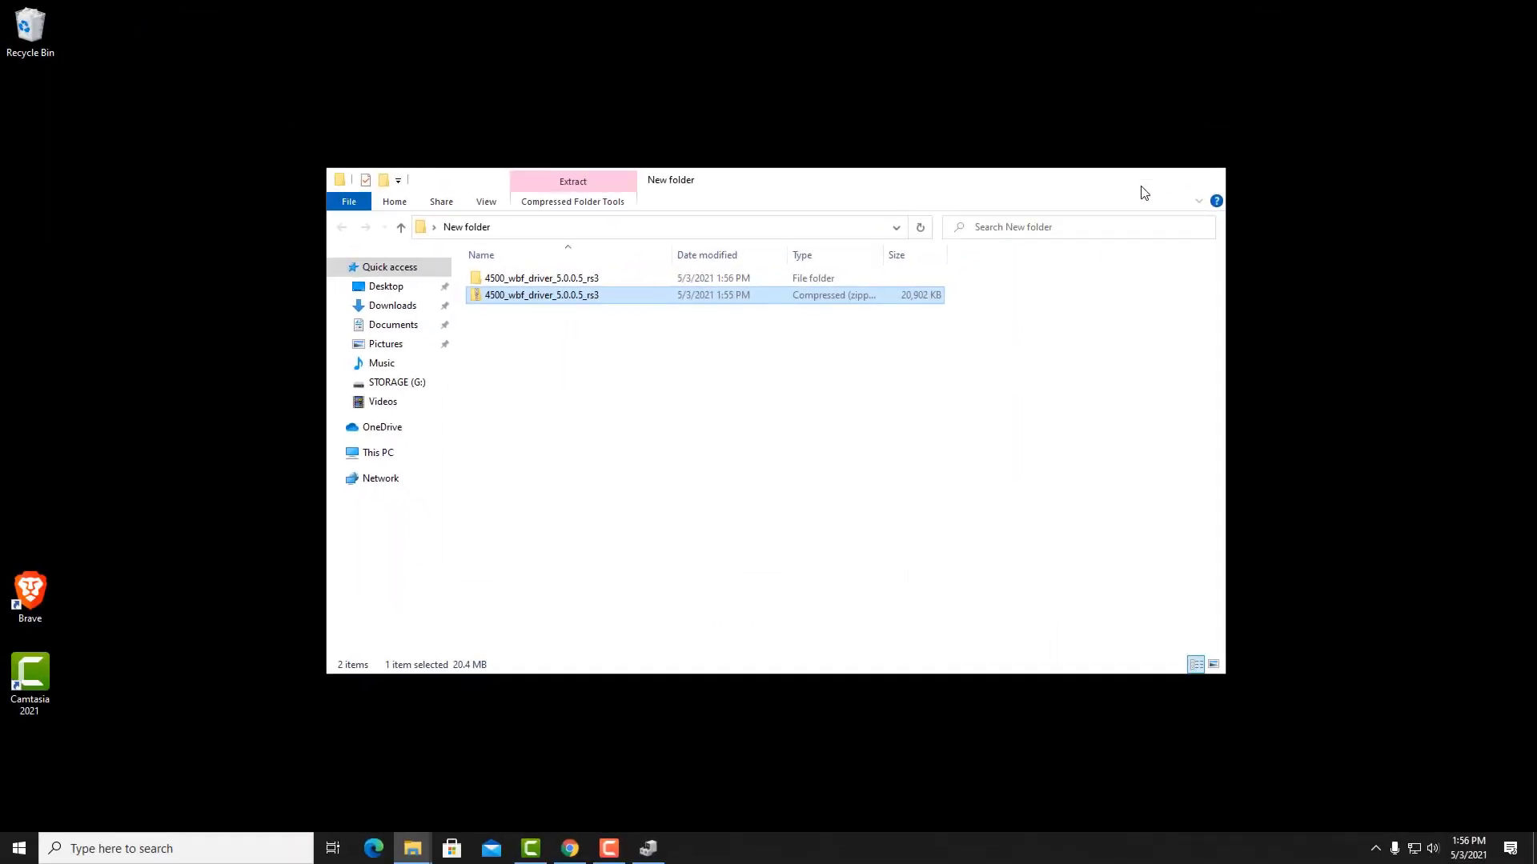
left_click(1143, 192)
left_click_drag(588, 444, 116, 620)
Step: Restore Device Manager and select the U.are.U 4500 Fingerprint Reader (WBF) under Biometric devices
left_click(387, 666)
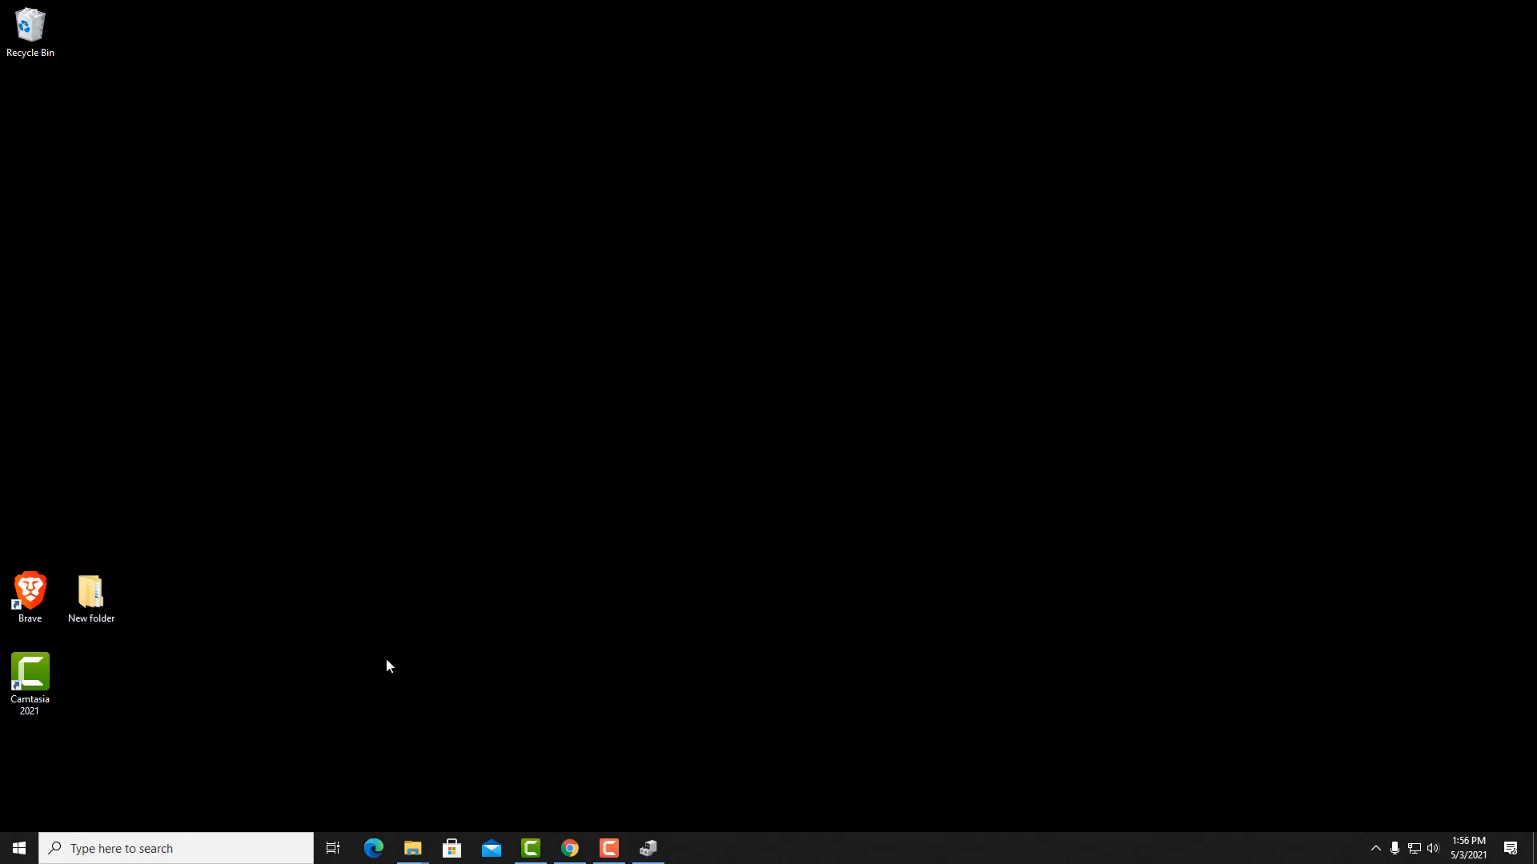
left_click(649, 848)
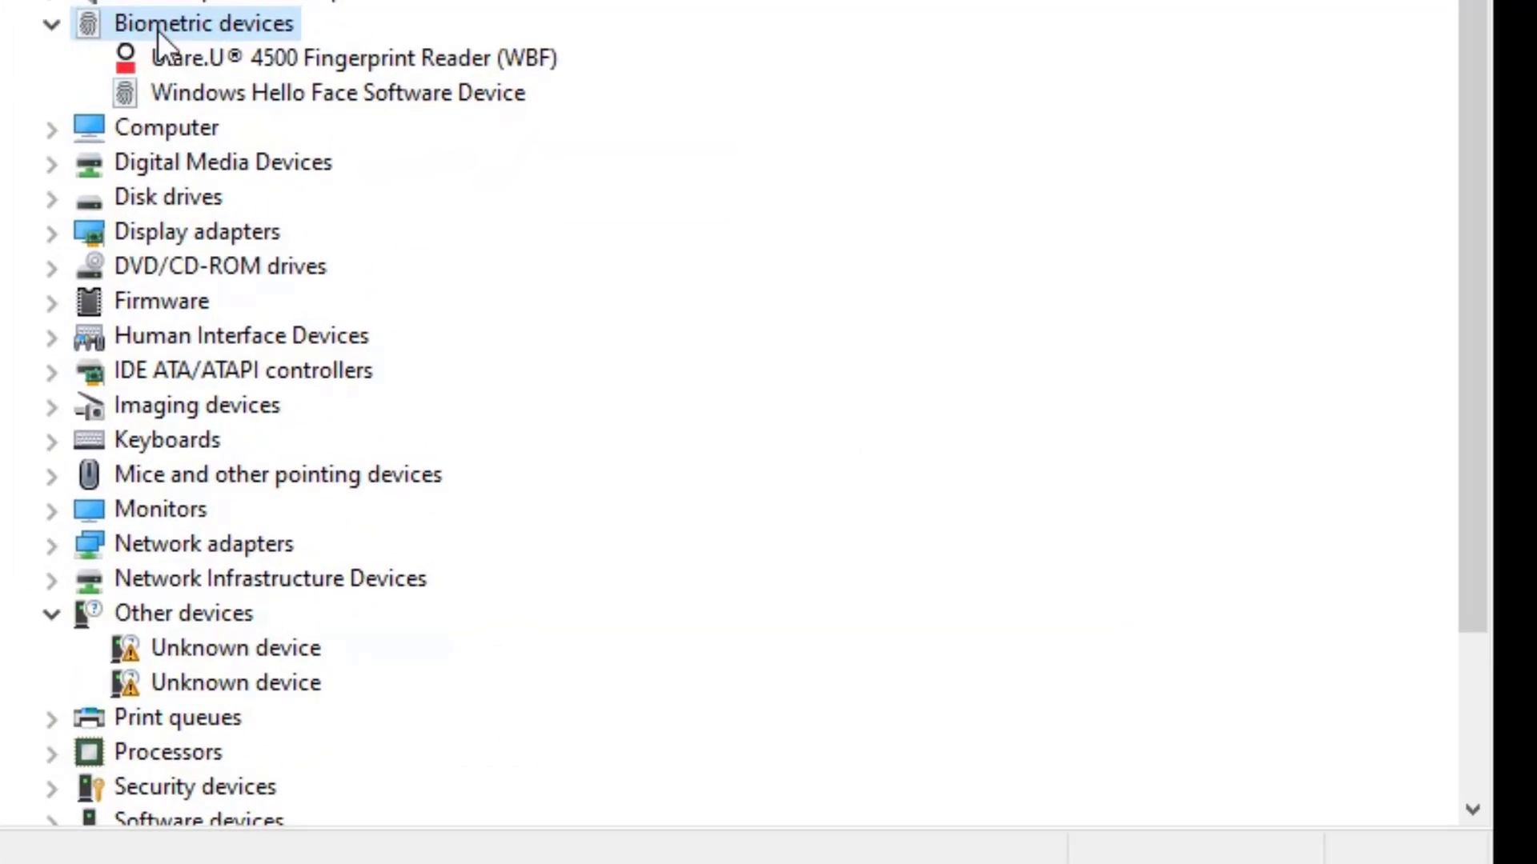
left_click(194, 46)
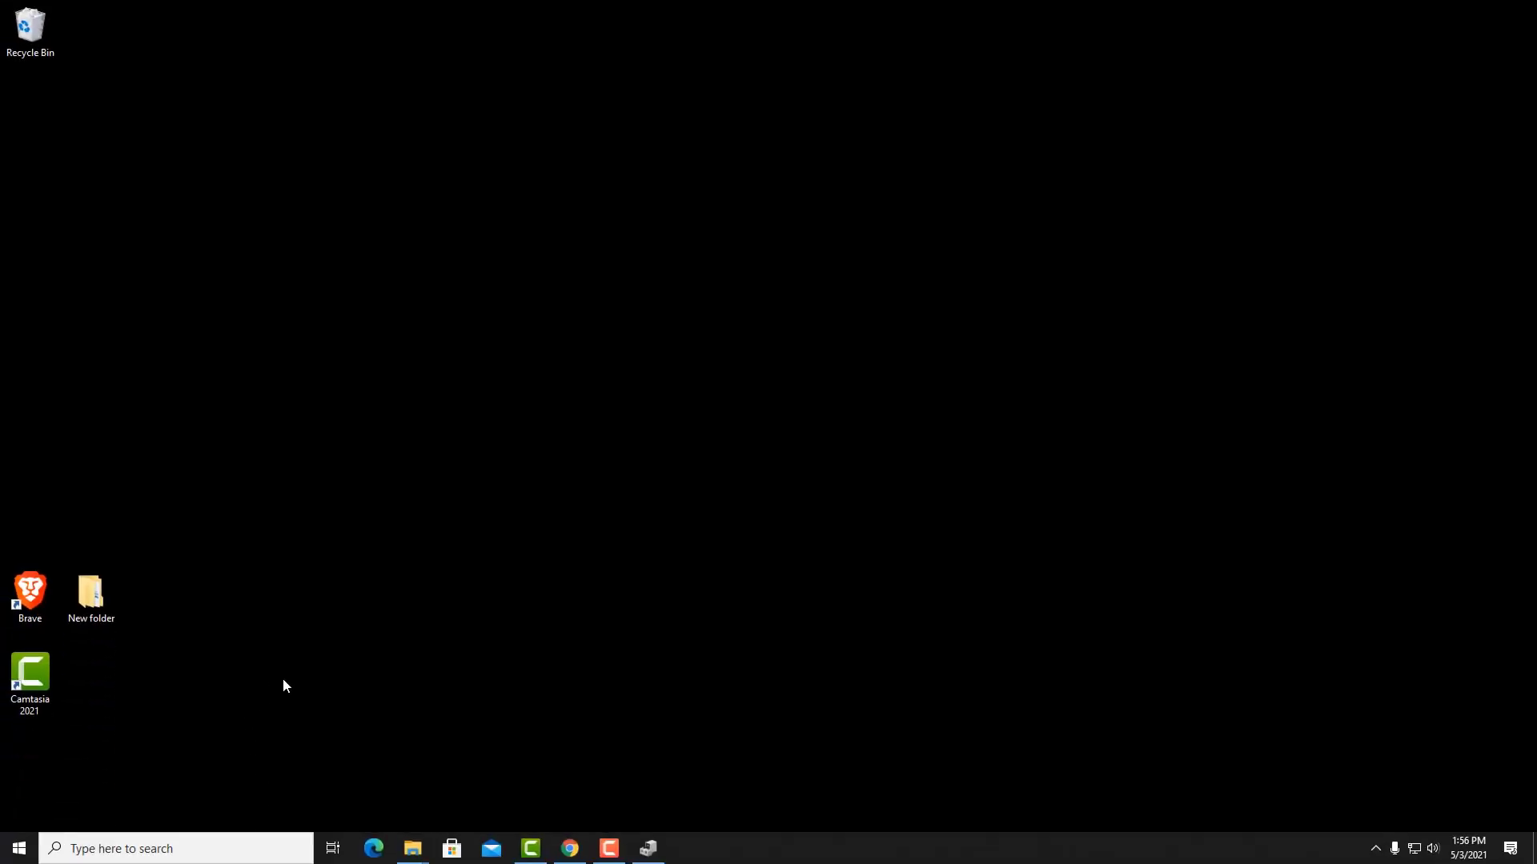
Step: Go to Settings > Accounts > Sign-in options and expand Windows Hello Fingerprint
left_click(22, 851)
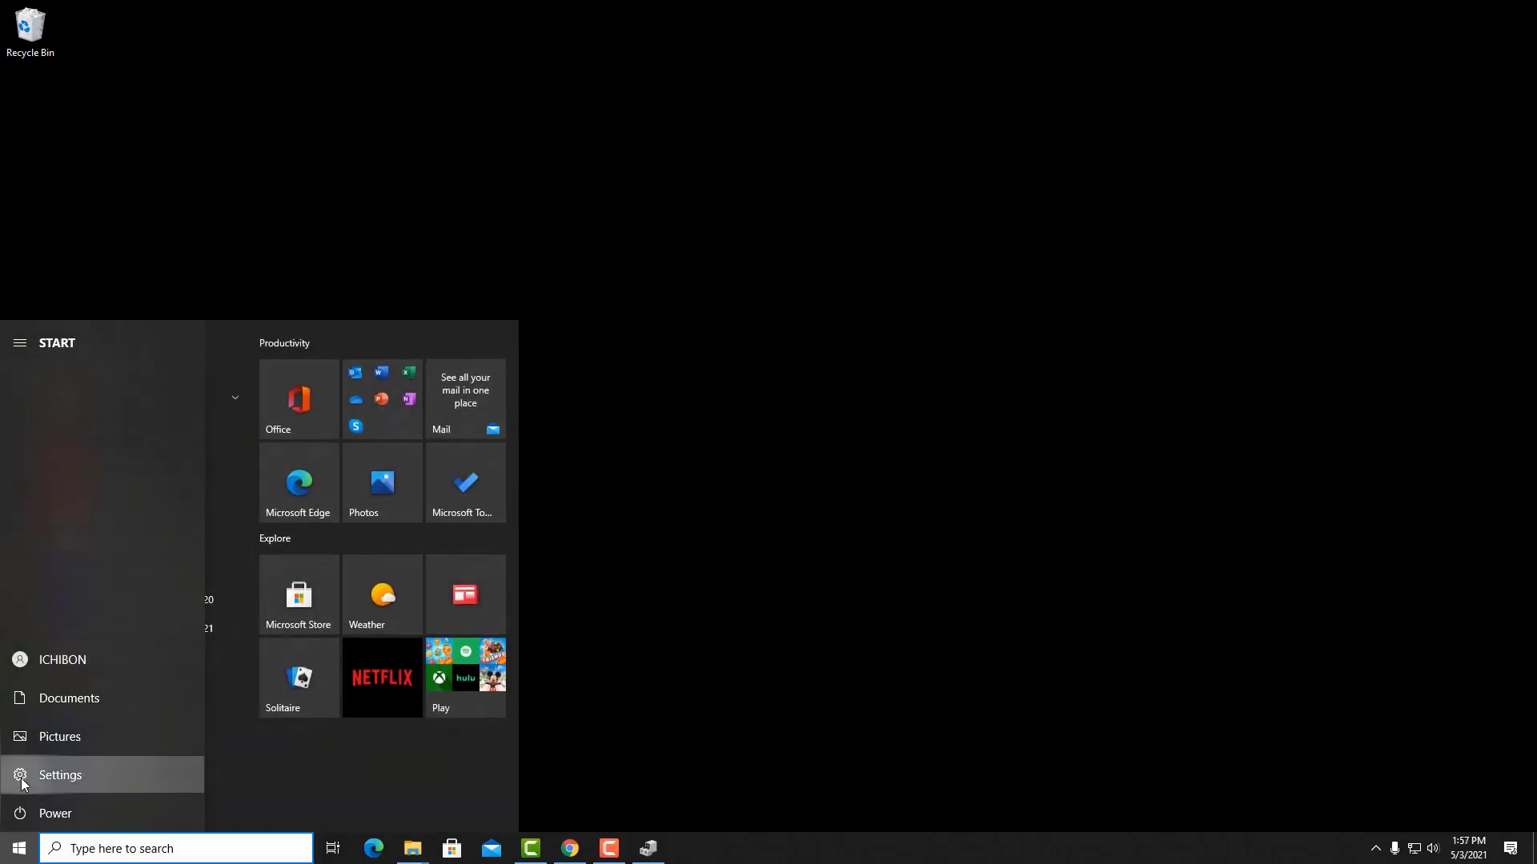
left_click(23, 782)
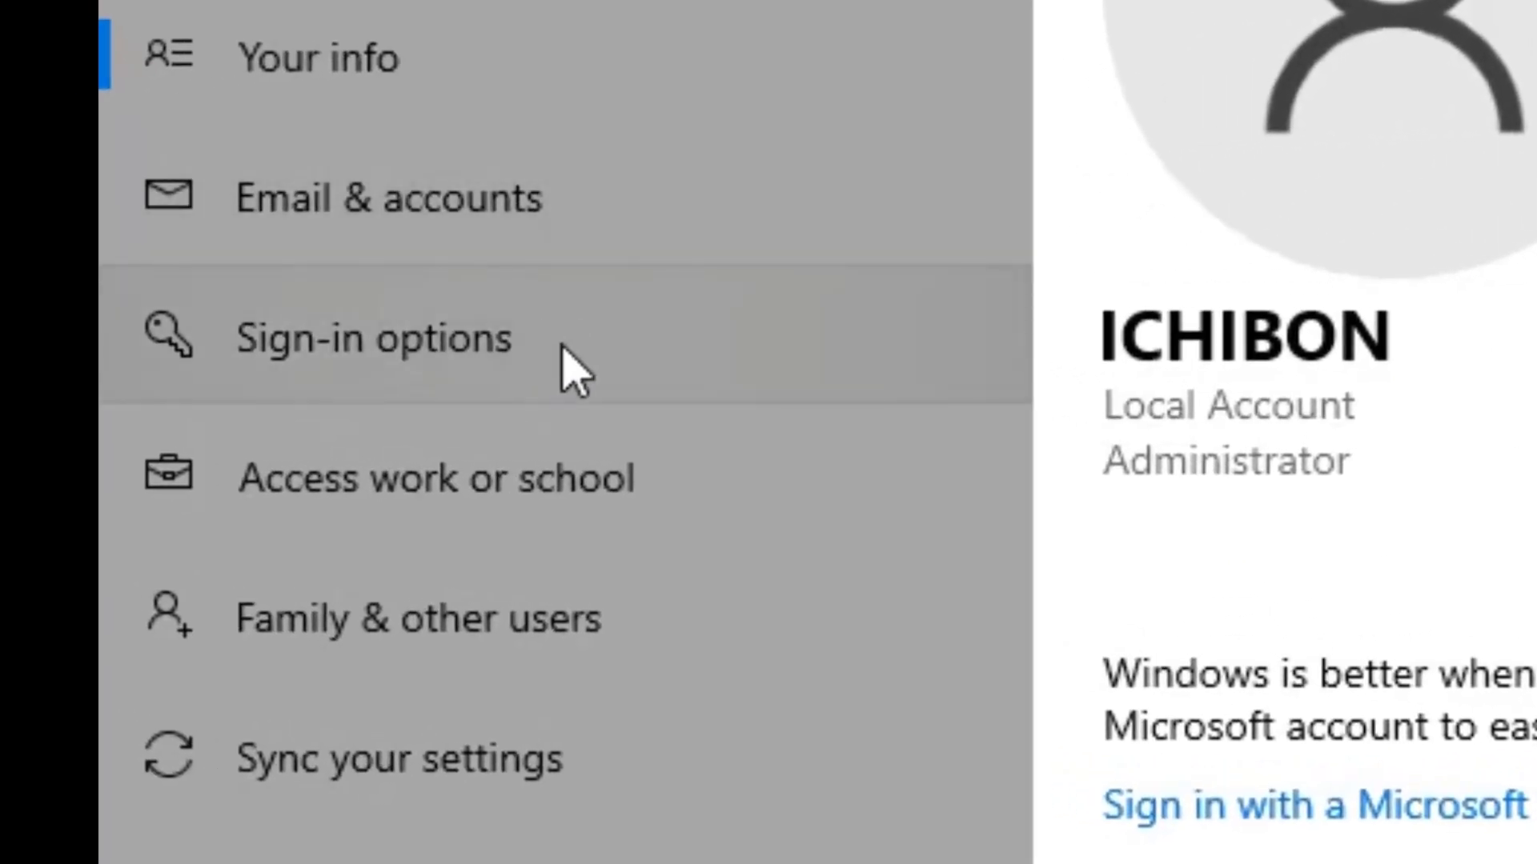
left_click(561, 348)
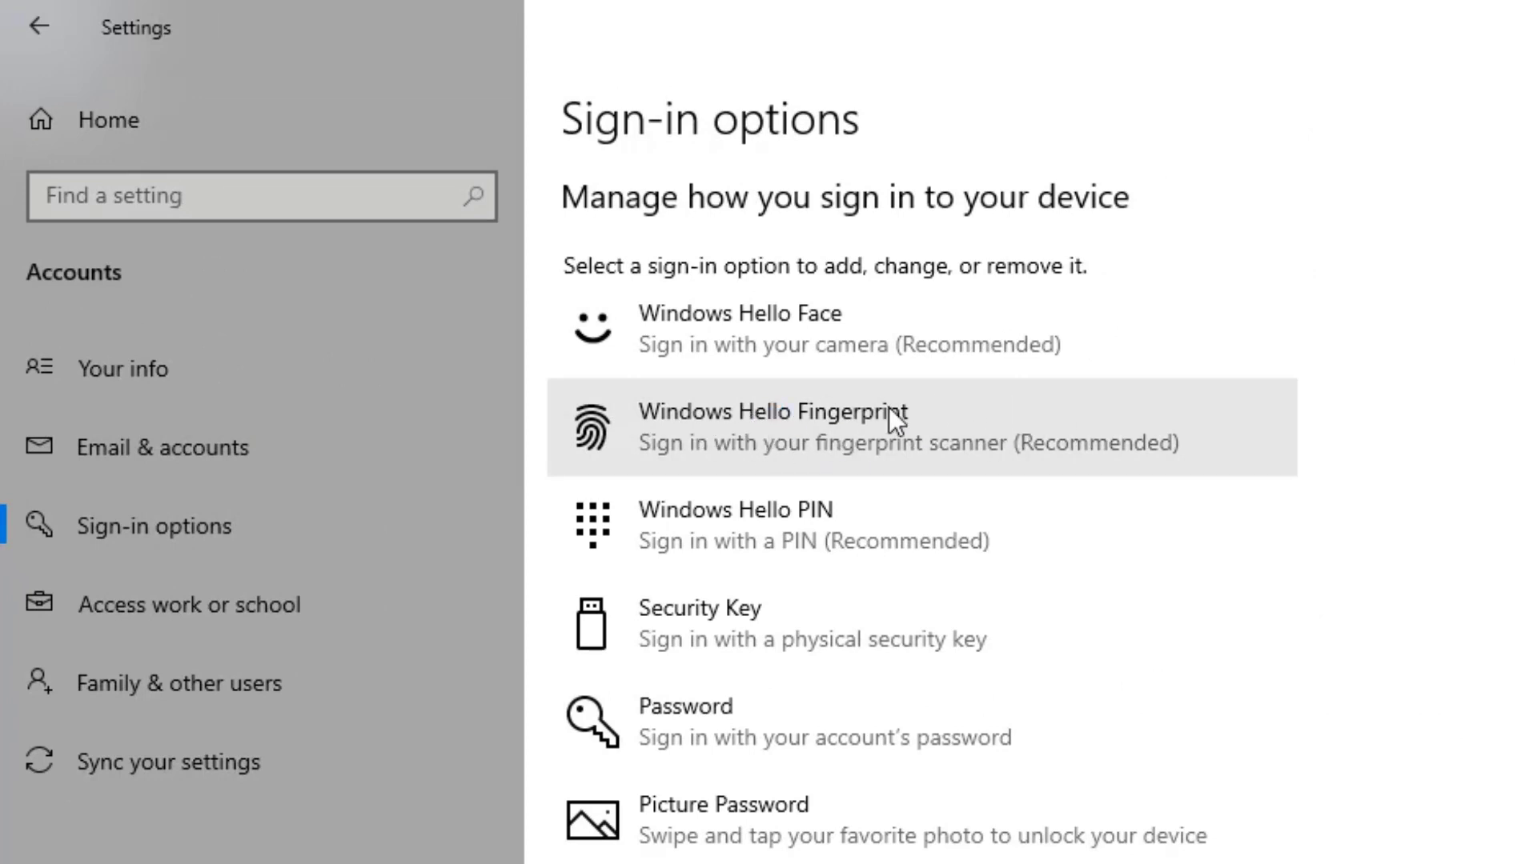
left_click(1184, 426)
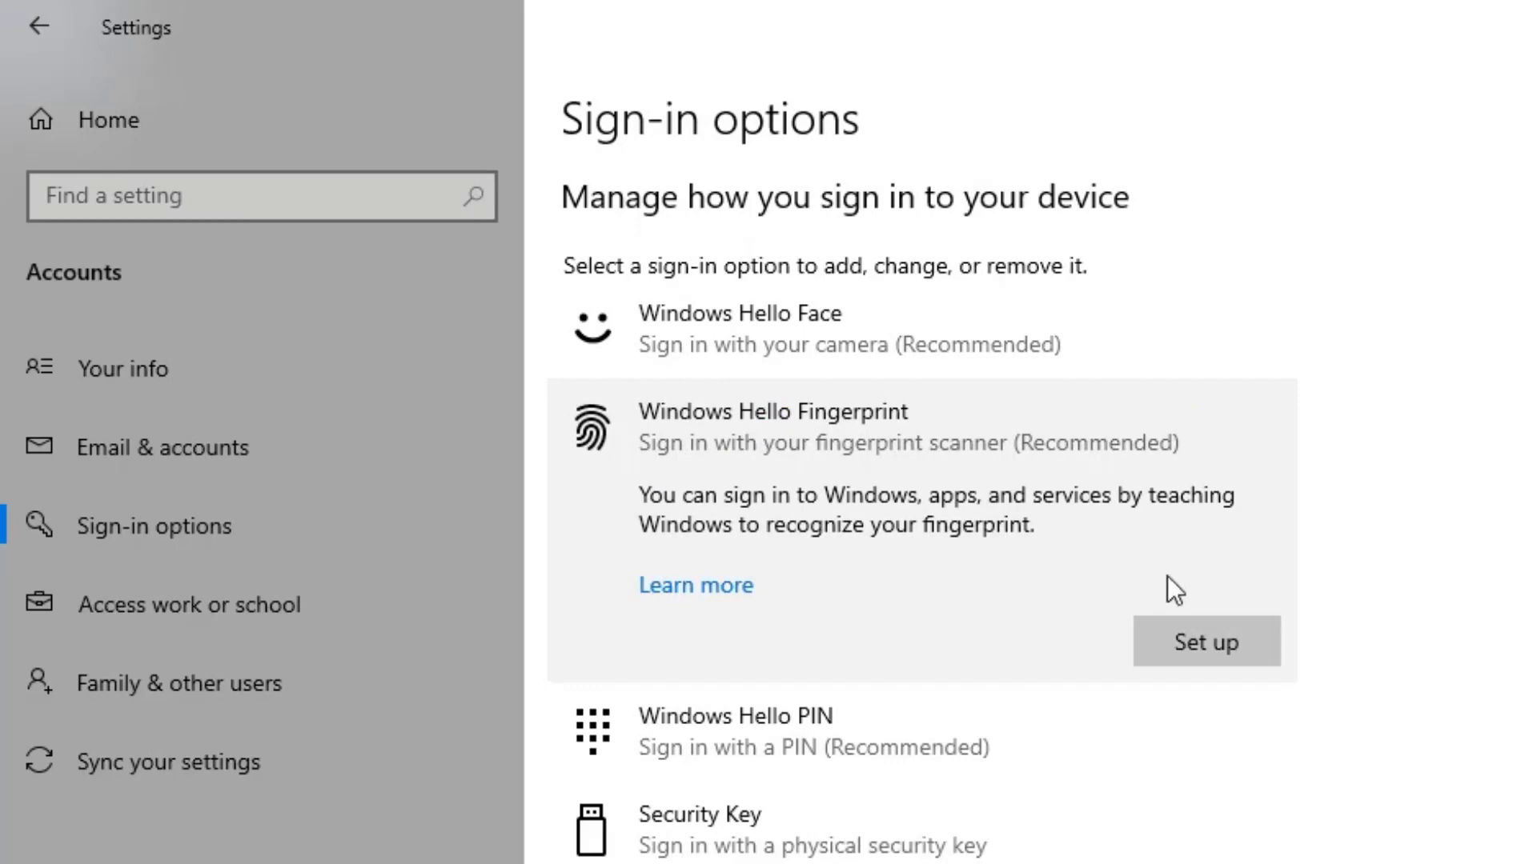
Step: Start Windows Hello Fingerprint setup and scan the finger until a backup PIN is requested
left_click(1197, 638)
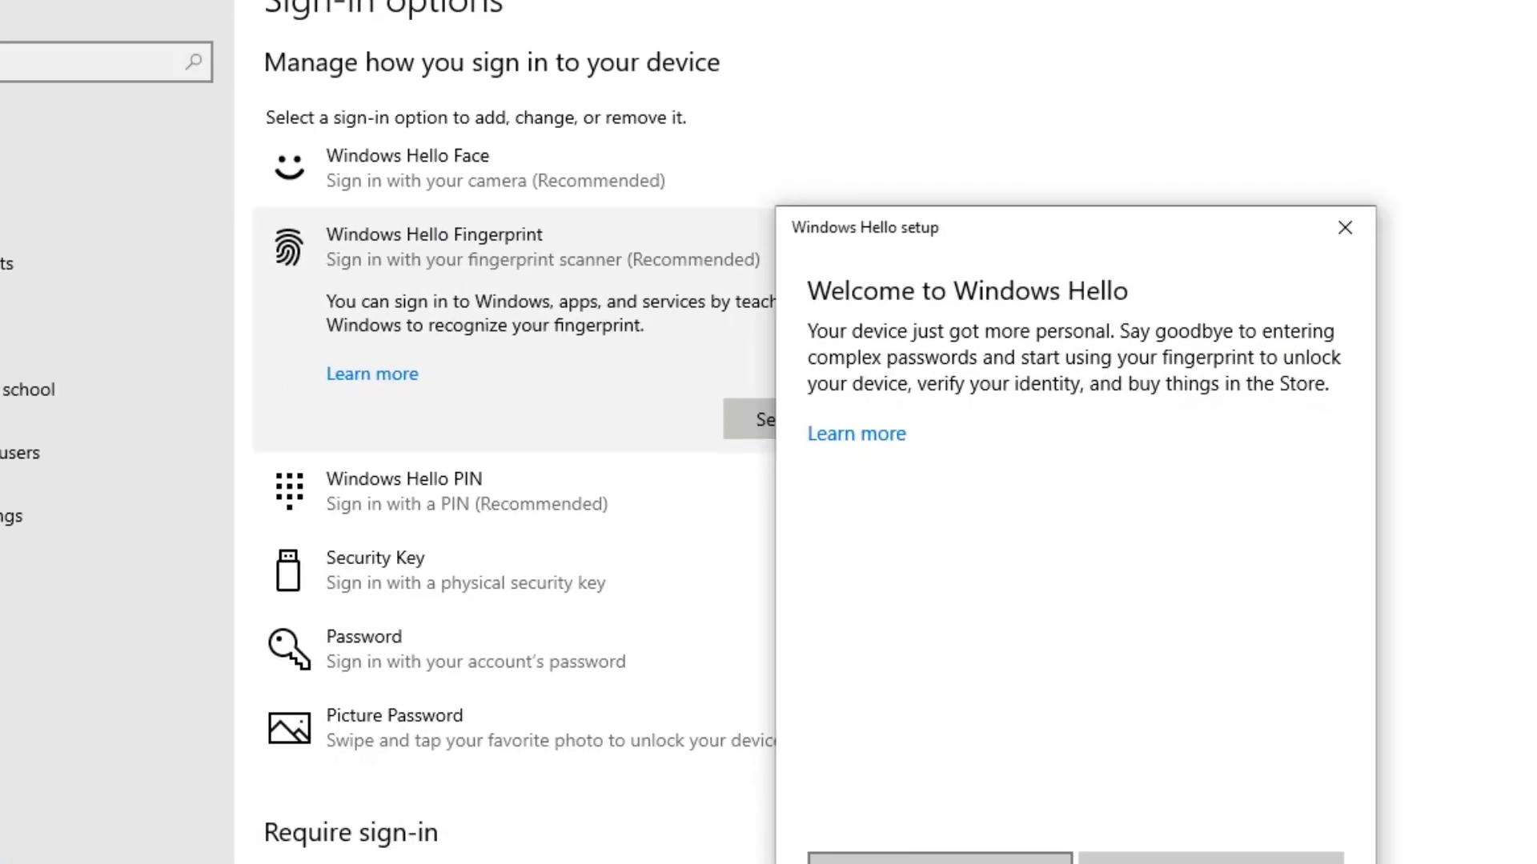
left_click(1396, 863)
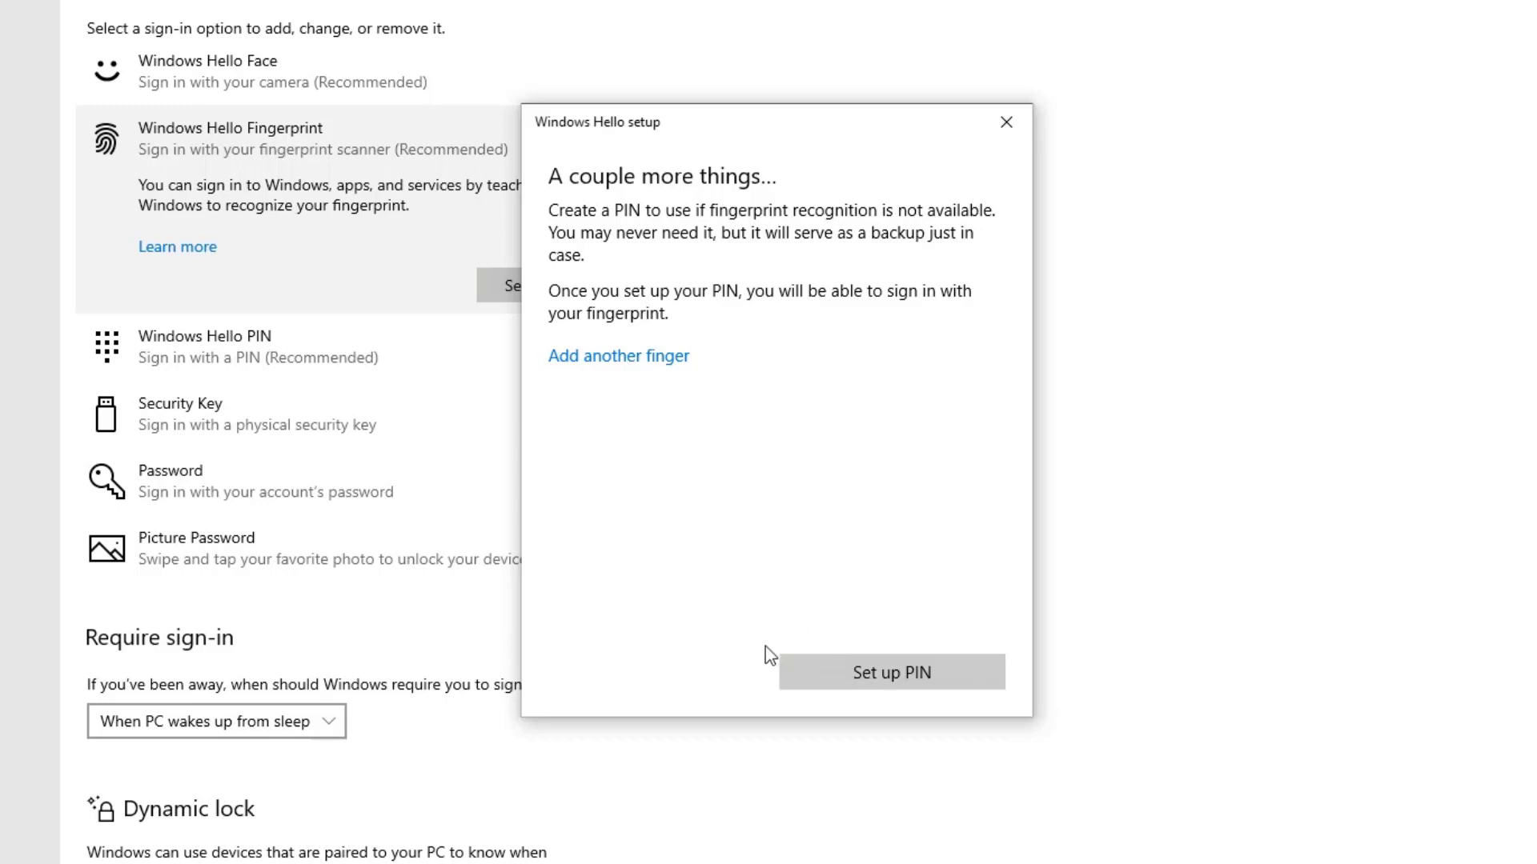
Step: Close the Windows Hello setup dialog without creating a PIN
left_click(987, 143)
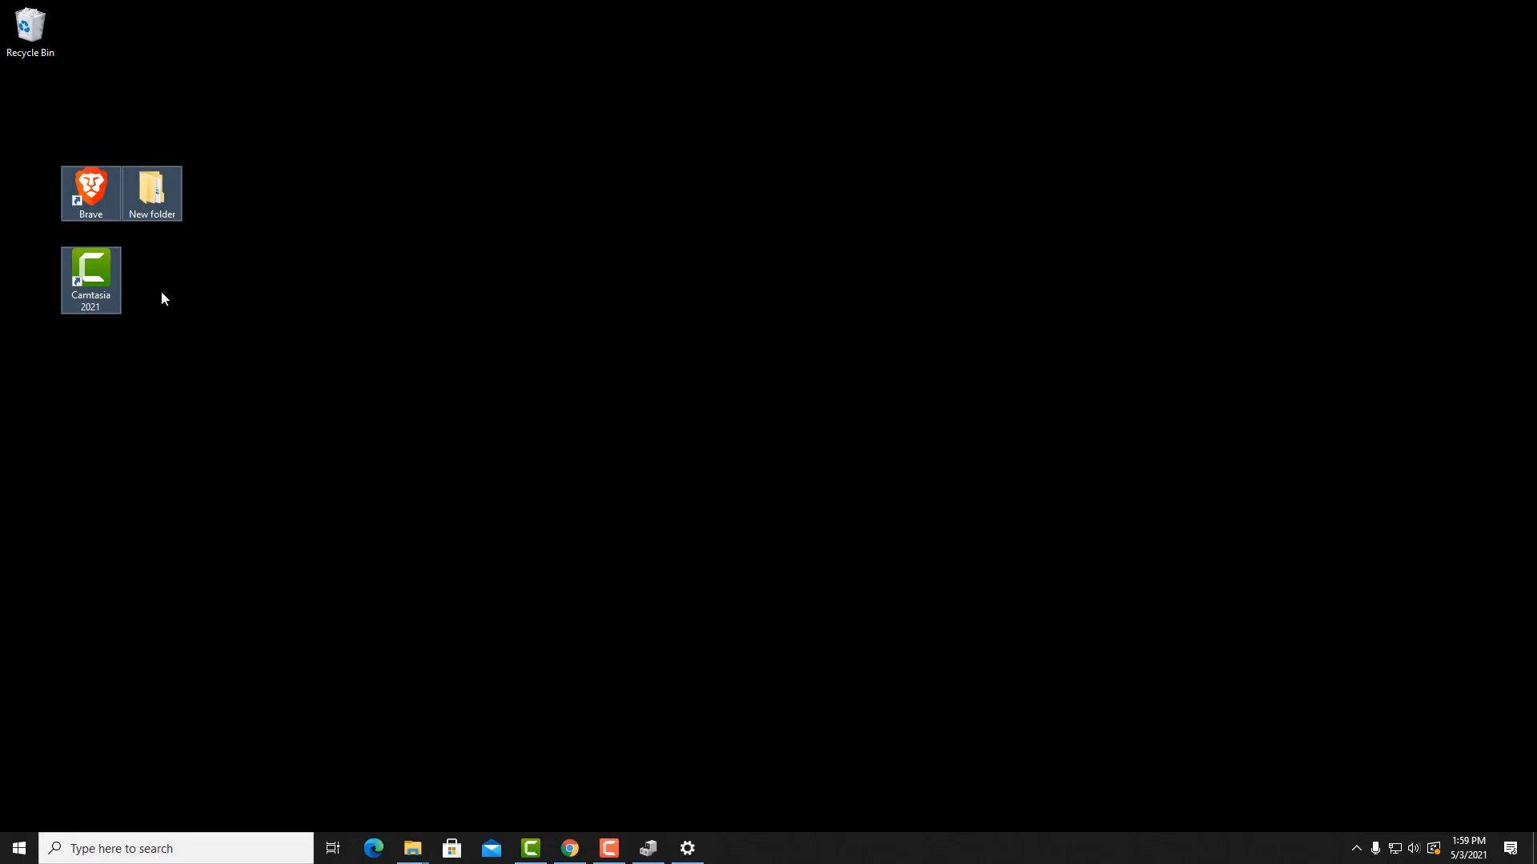
Step: Deselect the desktop icons and drag New folder next to the Camtasia 2021 shortcut
left_click(234, 286)
left_click_drag(153, 194, 155, 276)
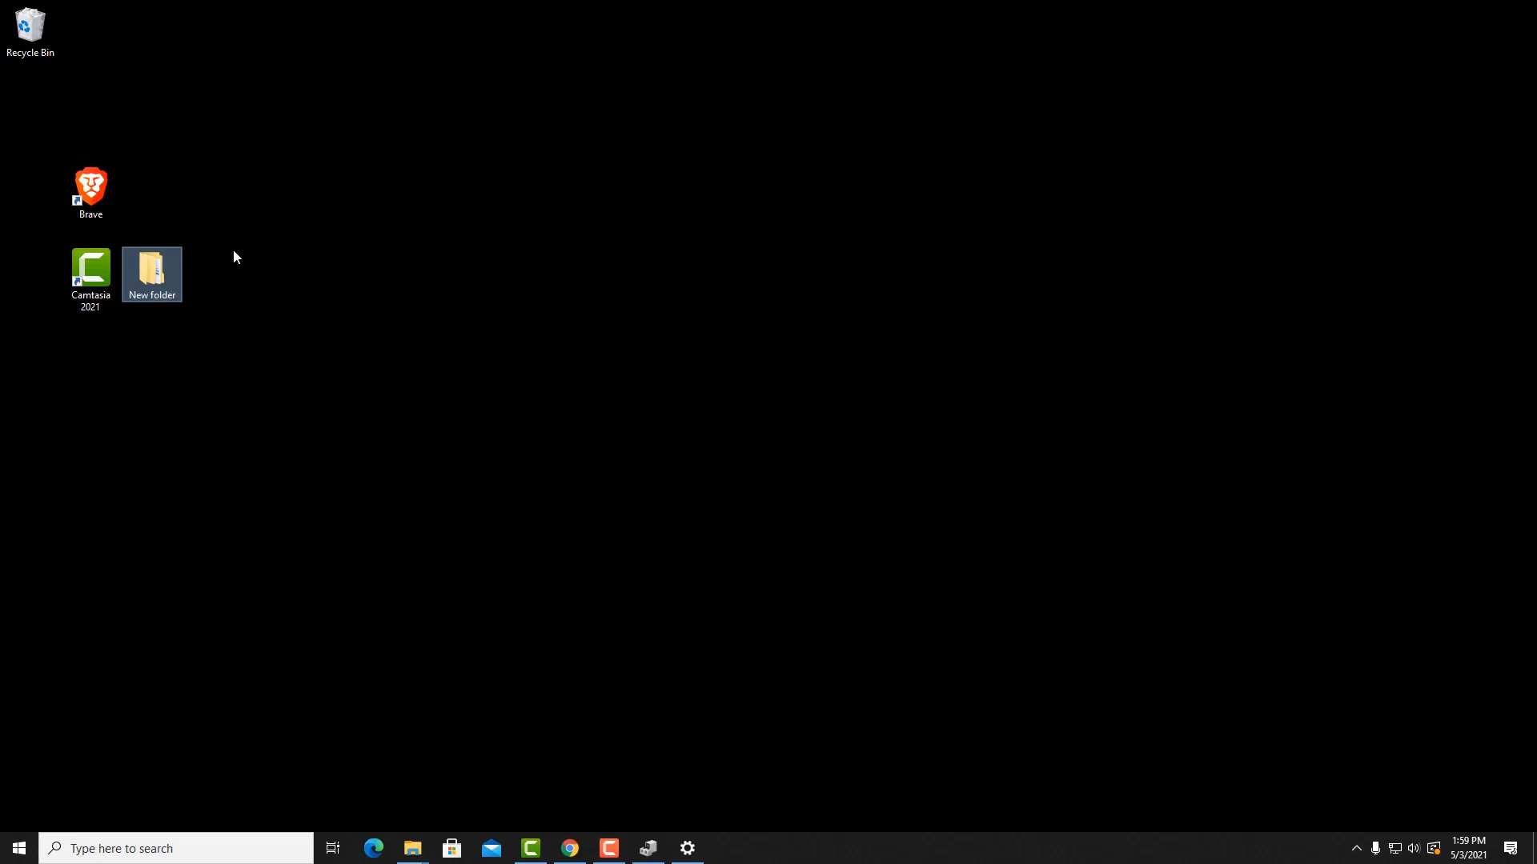